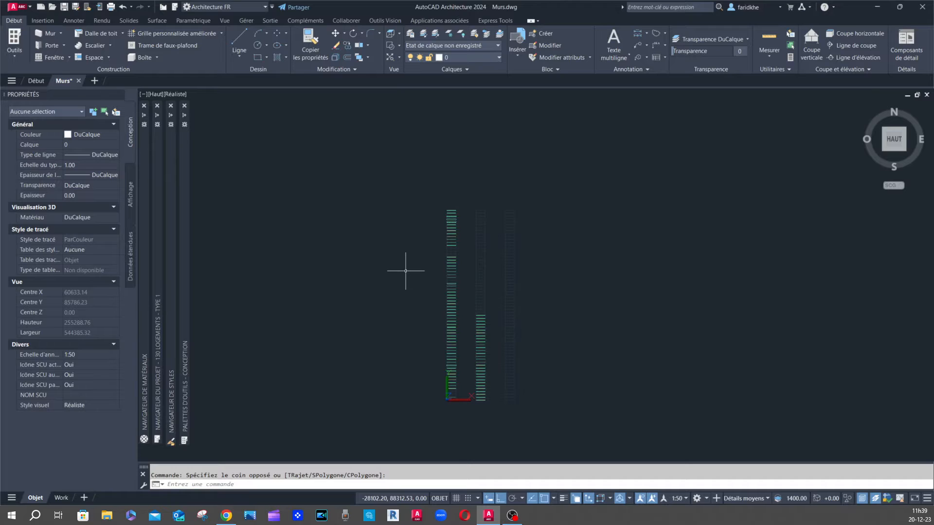
# Switch to the north-west isometric view and examine the rows of wall samples in 3D
pyautogui.scroll(5, 406, 271)
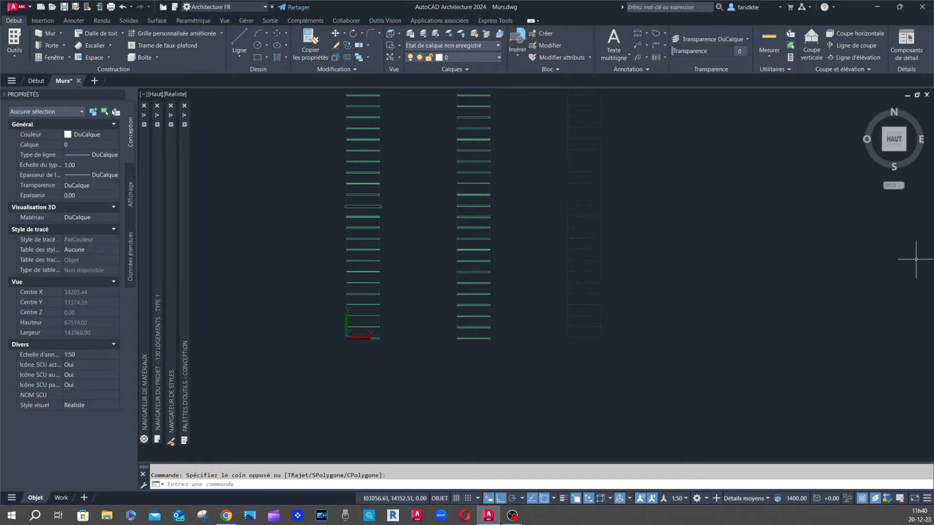
pyautogui.click(884, 130)
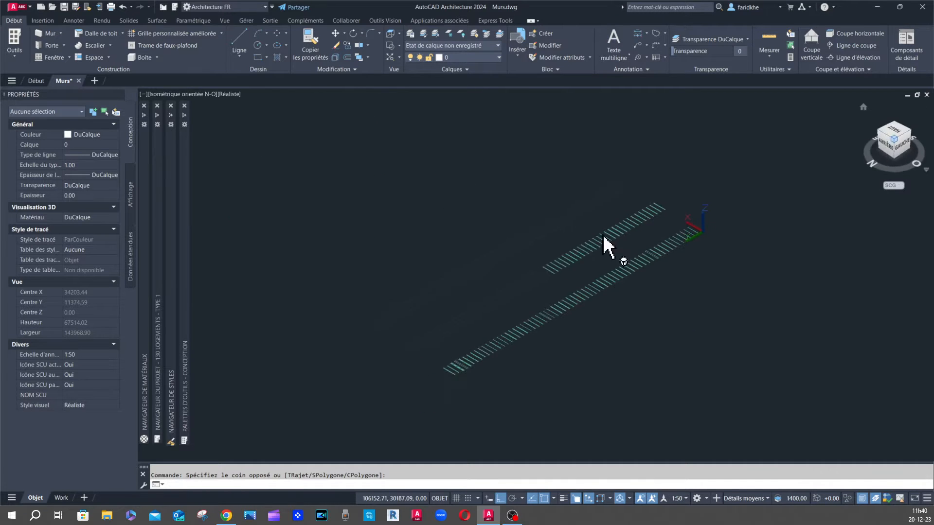
pyautogui.scroll(6, 537, 261)
pyautogui.scroll(-3, 538, 261)
pyautogui.scroll(-8, 474, 261)
pyautogui.scroll(4, 393, 311)
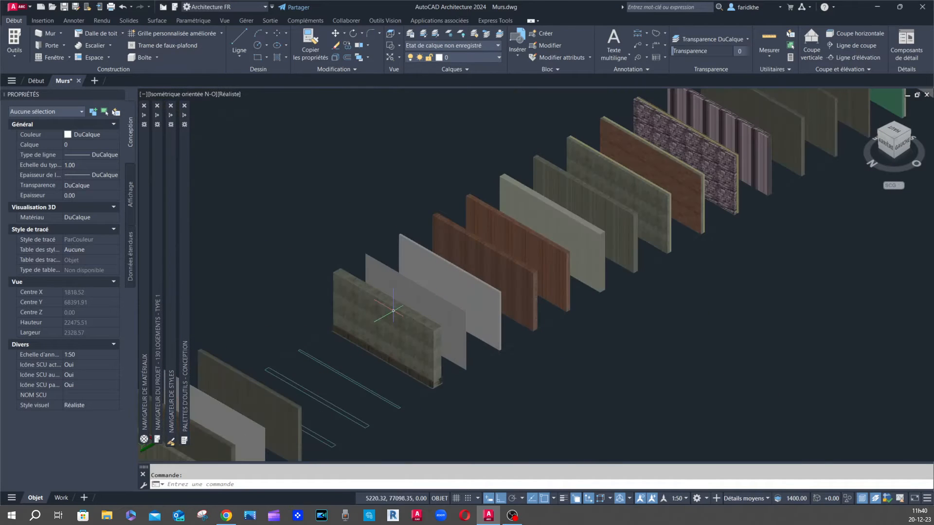
pyautogui.scroll(-3, 418, 292)
# Switch the visual style to Filaire 2D and back to Réaliste
pyautogui.click(231, 94)
pyautogui.click(244, 114)
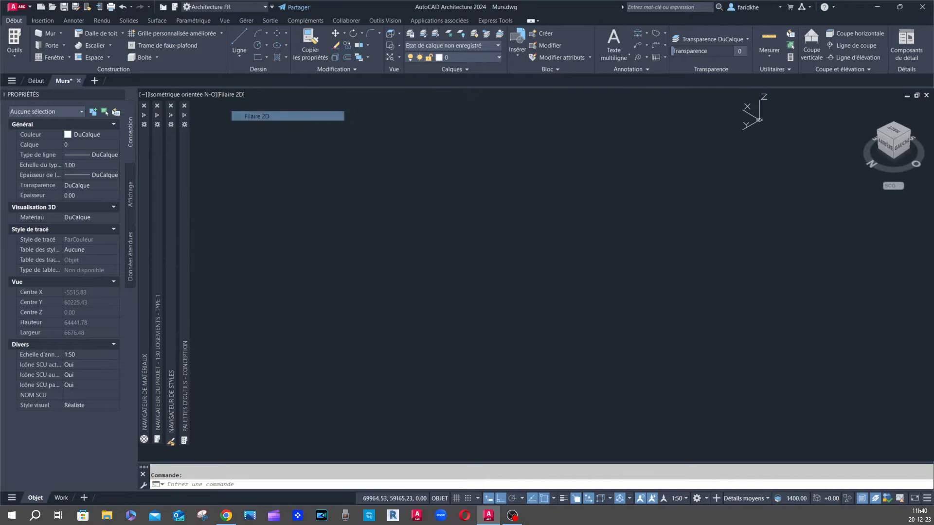
pyautogui.click(238, 95)
pyautogui.click(261, 144)
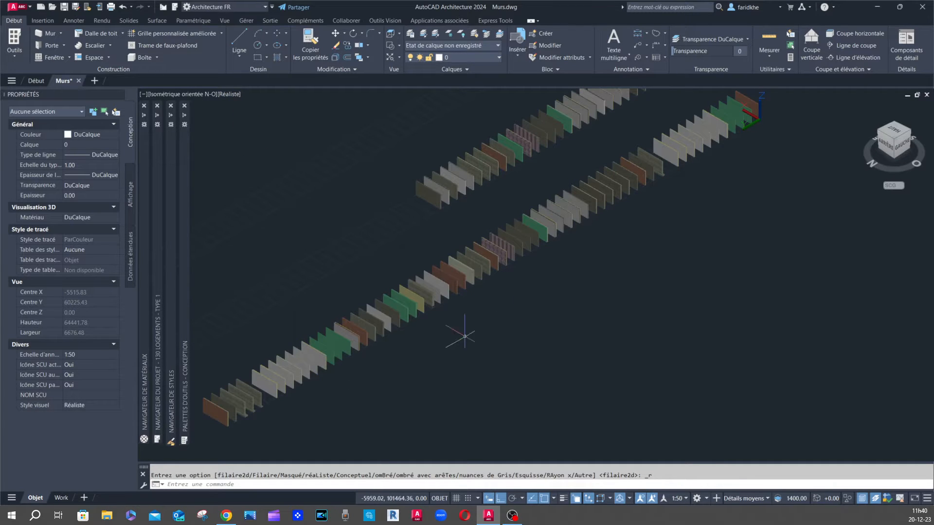
# Examine the materials and layers of the wall samples up close, including the stone-faced wall
pyautogui.scroll(-2, 651, 214)
pyautogui.scroll(8, 632, 224)
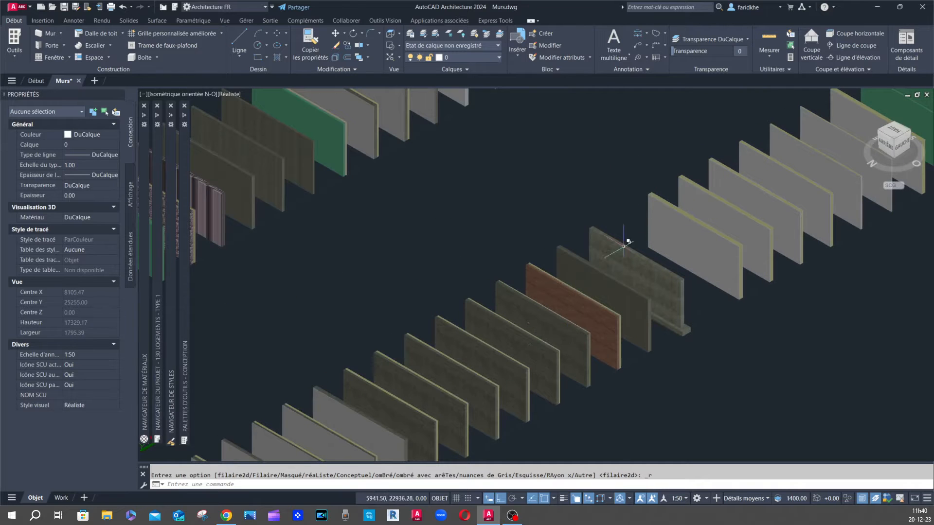
pyautogui.scroll(-6, 627, 242)
pyautogui.scroll(15, 441, 363)
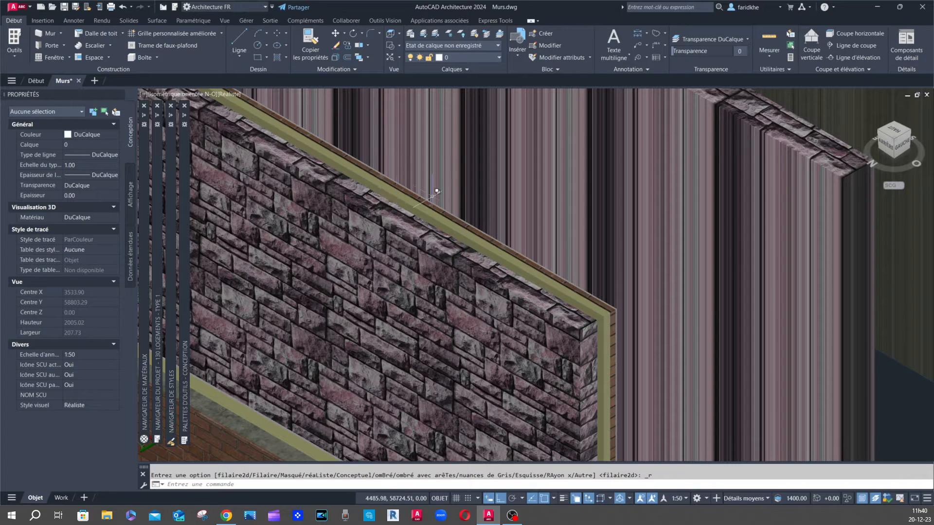
pyautogui.scroll(-8, 464, 201)
pyautogui.scroll(-6, 498, 244)
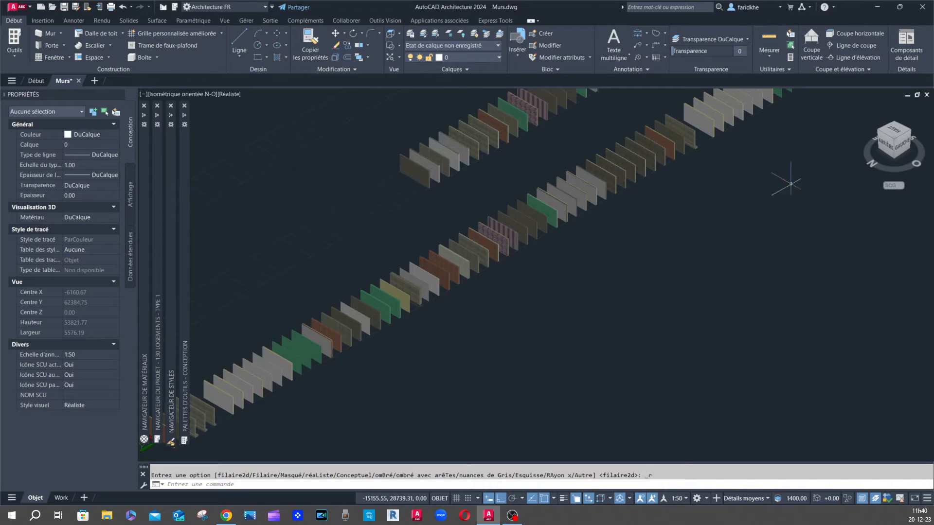
# Return to the top view and rotate it so that north points up
pyautogui.click(894, 131)
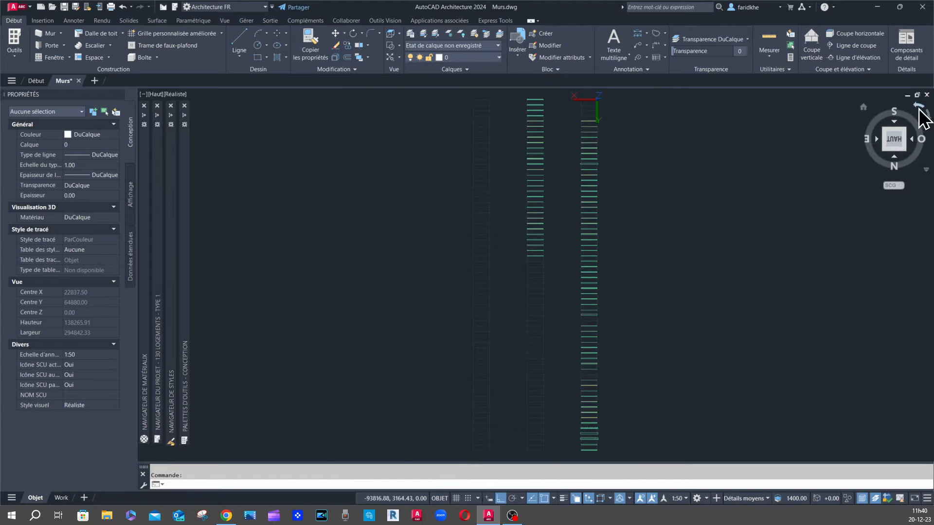
pyautogui.click(919, 107)
pyautogui.click(918, 111)
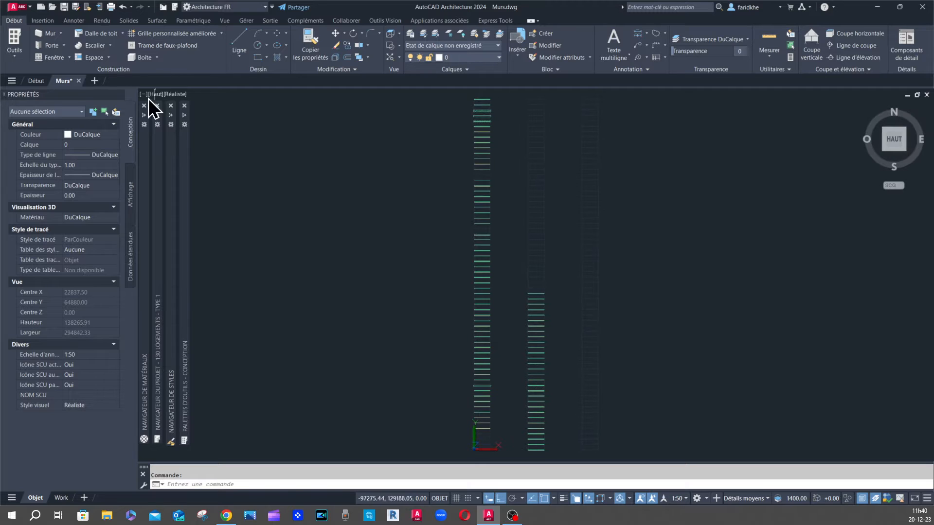
pyautogui.scroll(-2, 415, 256)
pyautogui.scroll(5, 438, 313)
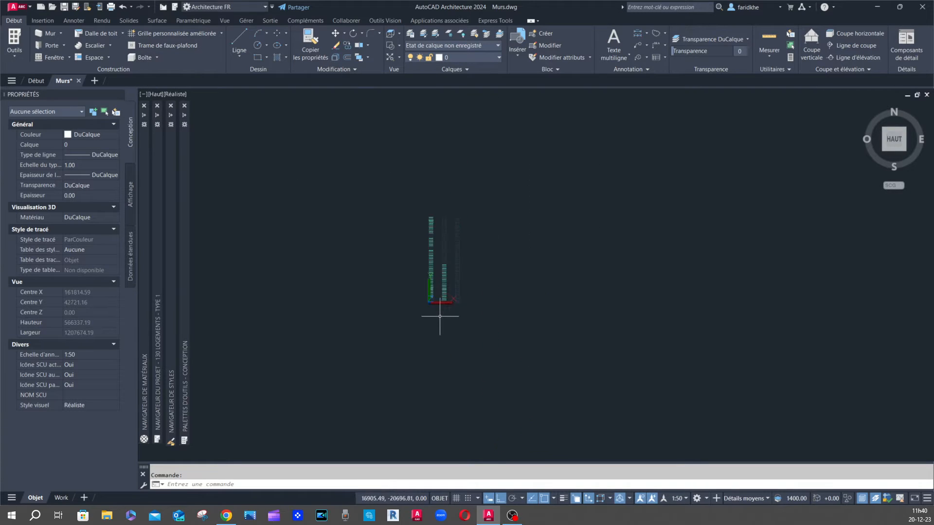
# Set the viewport's visual style to Filaire 2D
pyautogui.click(178, 97)
pyautogui.click(214, 116)
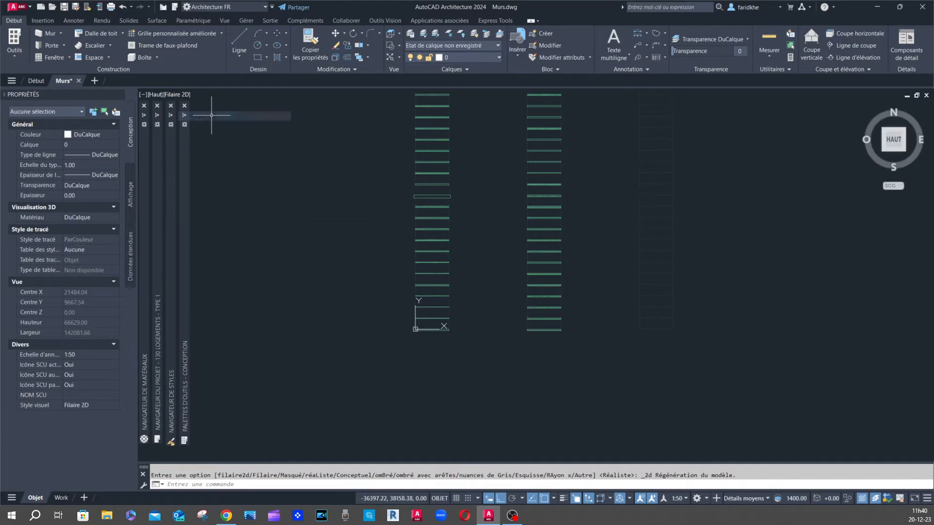
pyautogui.scroll(5, 416, 325)
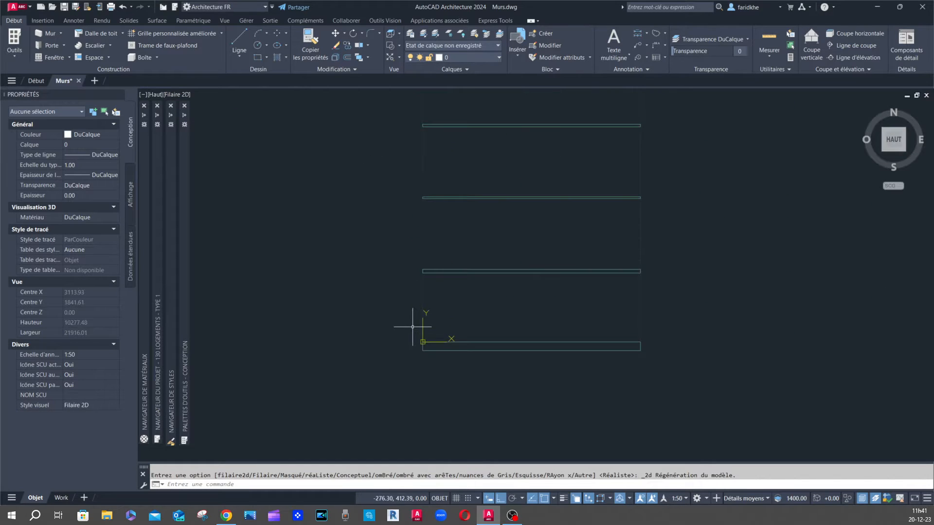
pyautogui.scroll(-5, 341, 325)
pyautogui.scroll(-5, 432, 225)
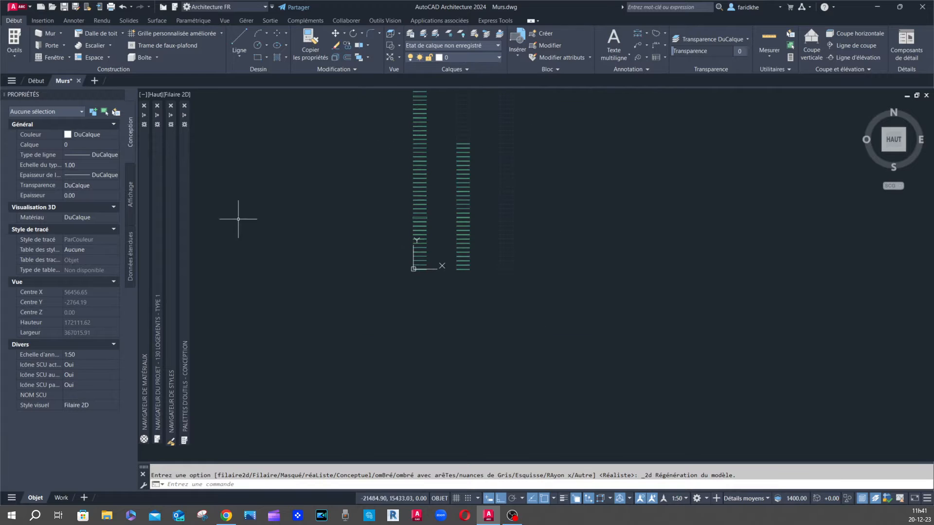
# Show all tool palettes instead of the Conception set and display the Matériaux palette
pyautogui.moveTo(186, 213)
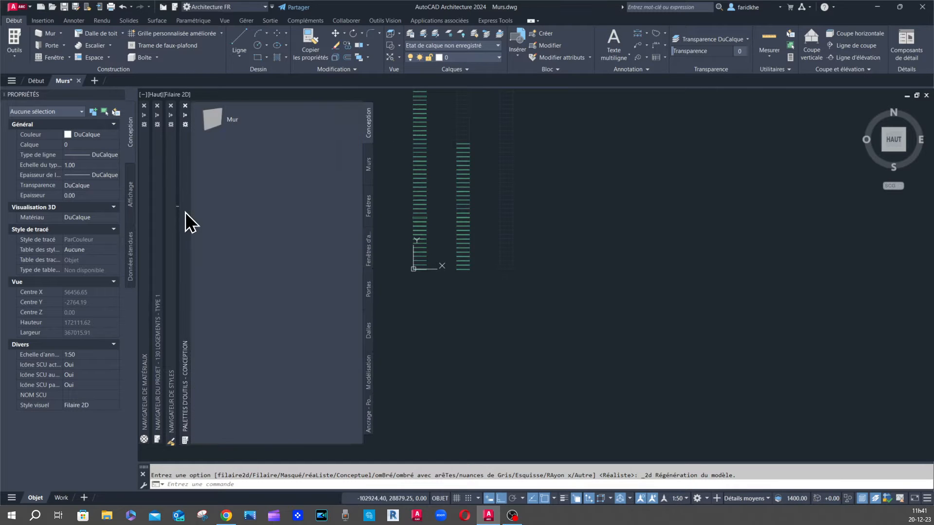
pyautogui.scroll(-10, 334, 311)
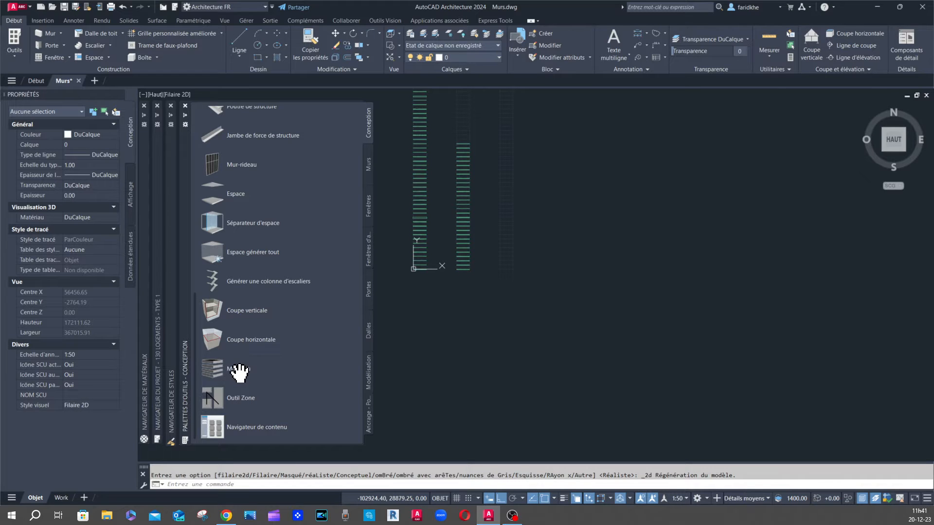
pyautogui.rightClick(185, 271)
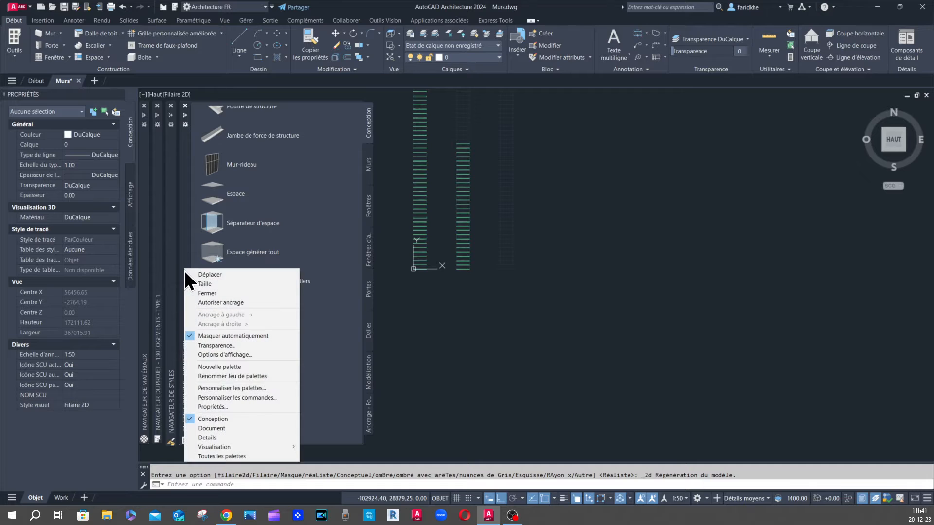
pyautogui.click(217, 456)
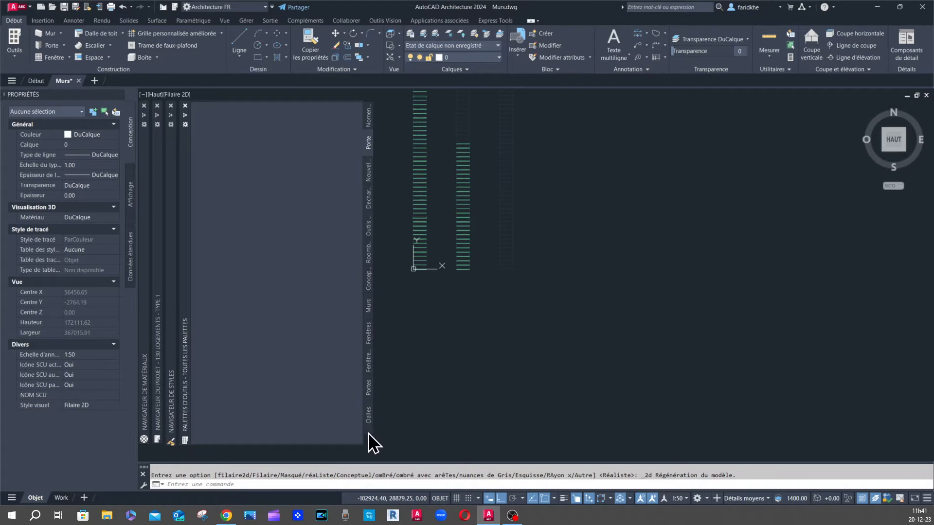
pyautogui.click(369, 433)
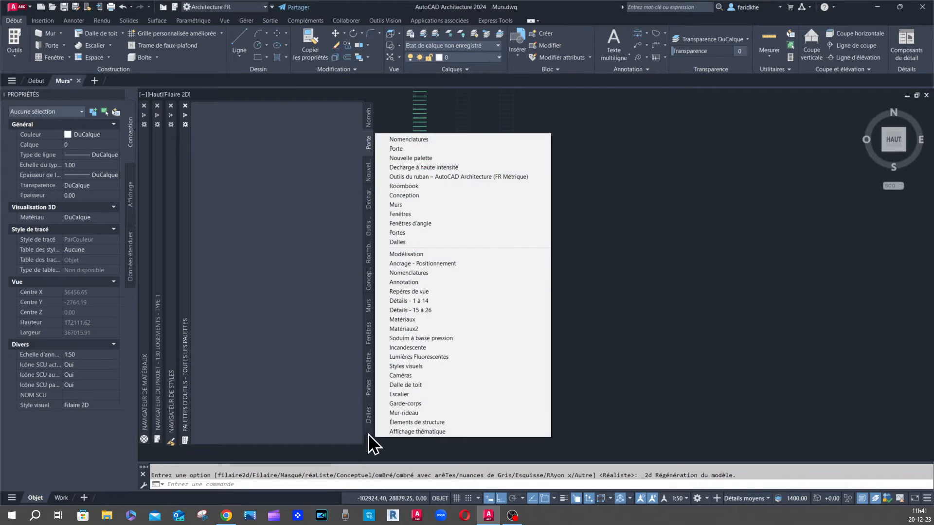
pyautogui.click(416, 320)
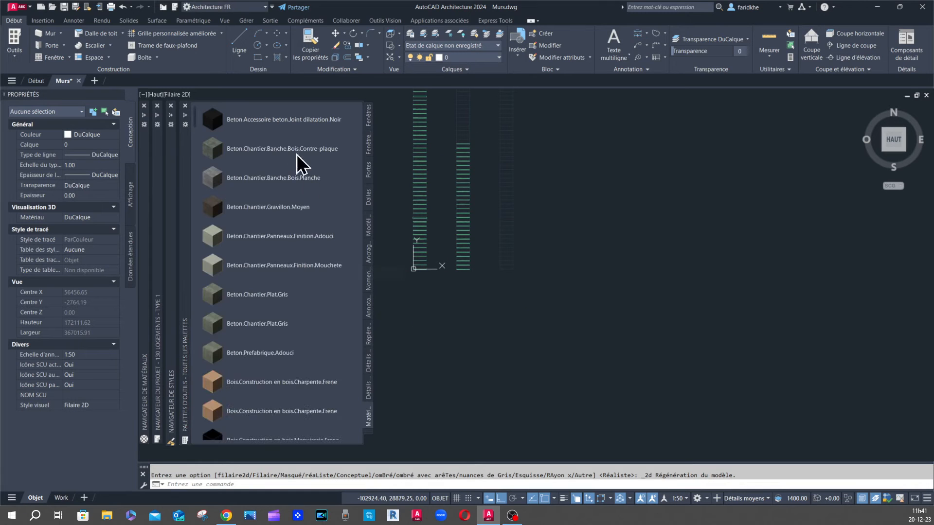
pyautogui.rightClick(174, 276)
pyautogui.click(600, 308)
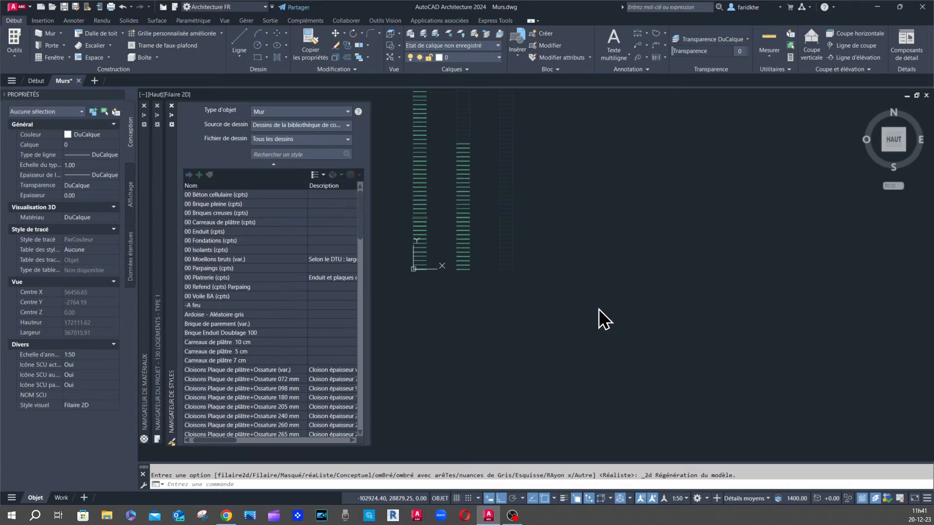
pyautogui.click(572, 320)
pyautogui.click(417, 343)
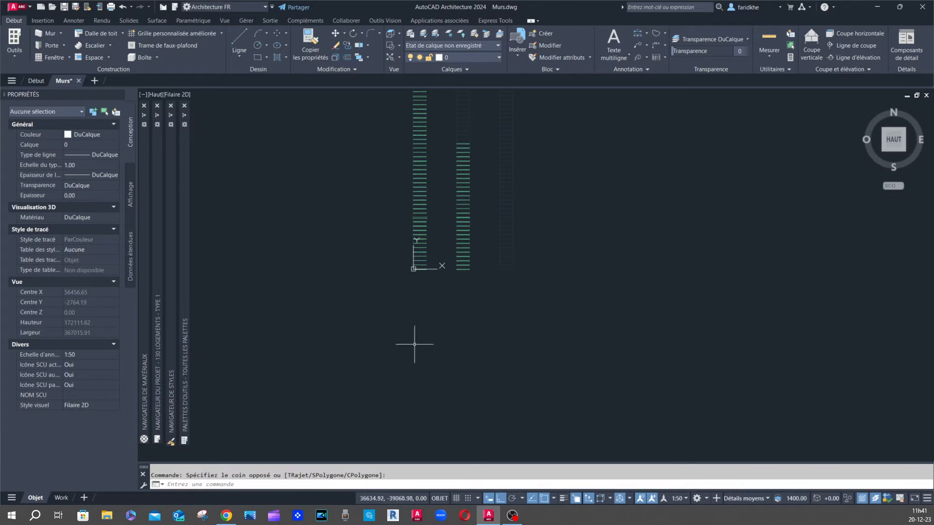
# Switch the tool palettes to the Matériaux set of the Visualisation group
pyautogui.rightClick(183, 285)
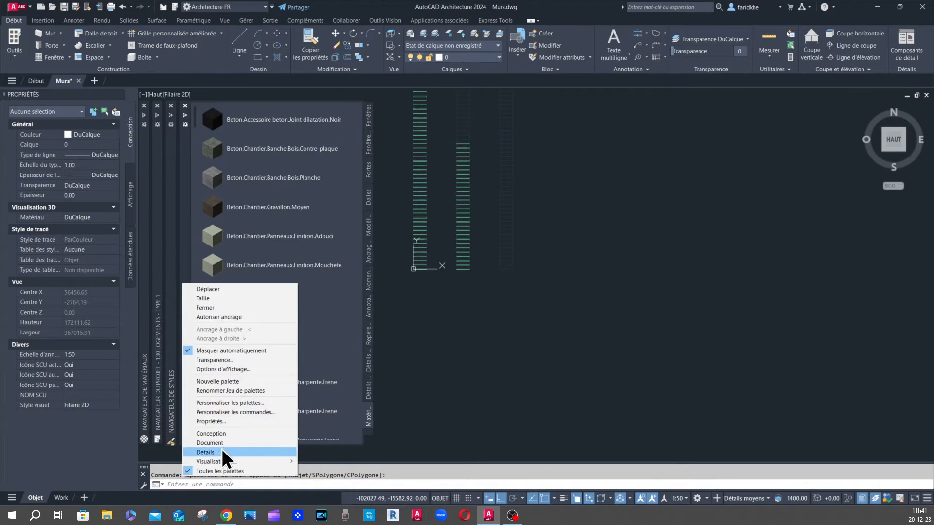
pyautogui.moveTo(224, 463)
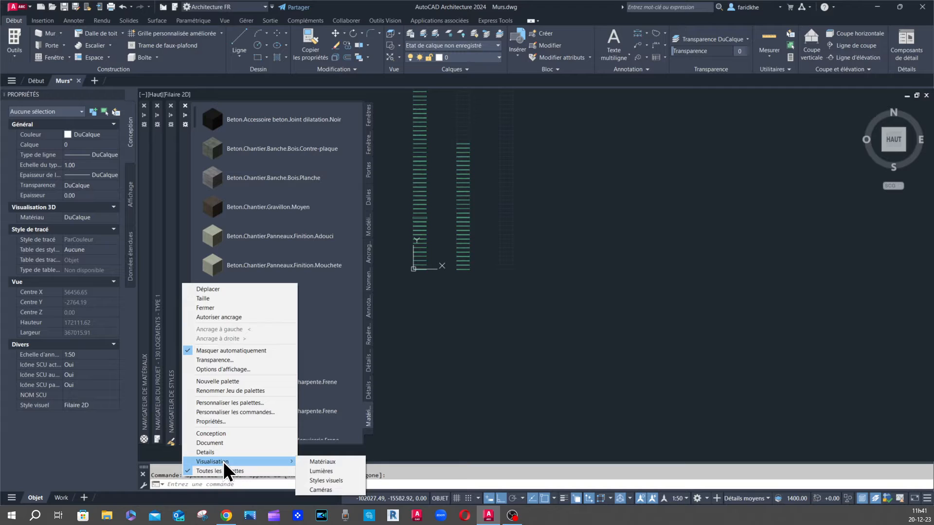
pyautogui.click(330, 463)
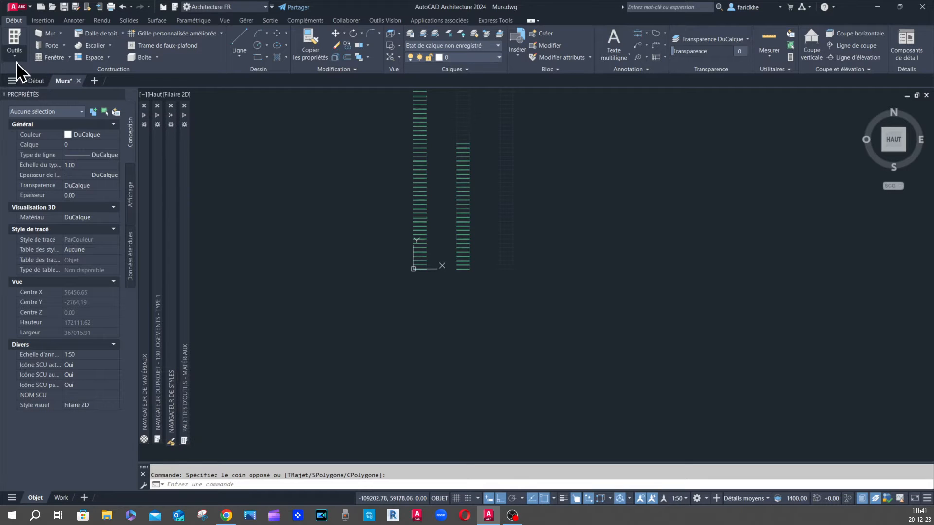
# Open the content browser full screen and show Définitions de matériaux in the Catalogue de Visualisation - Métrique FRA
pyautogui.click(15, 59)
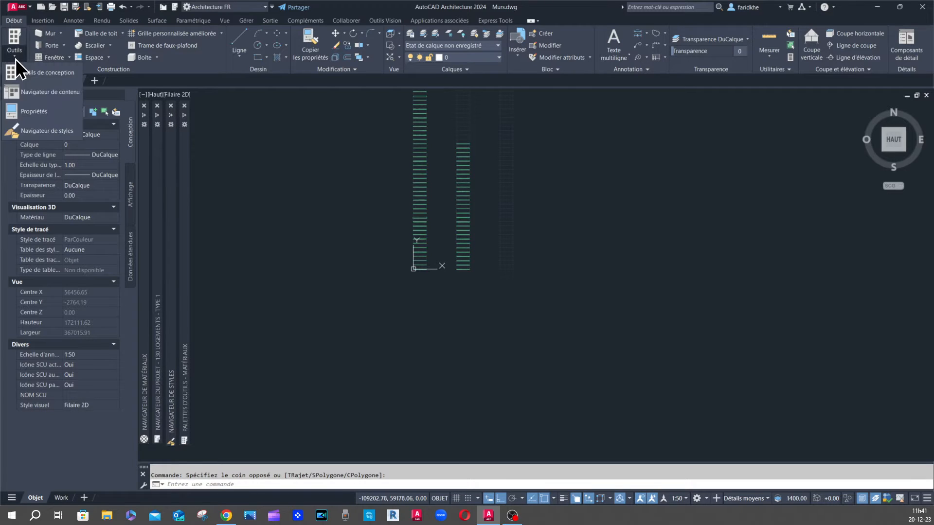
pyautogui.click(39, 93)
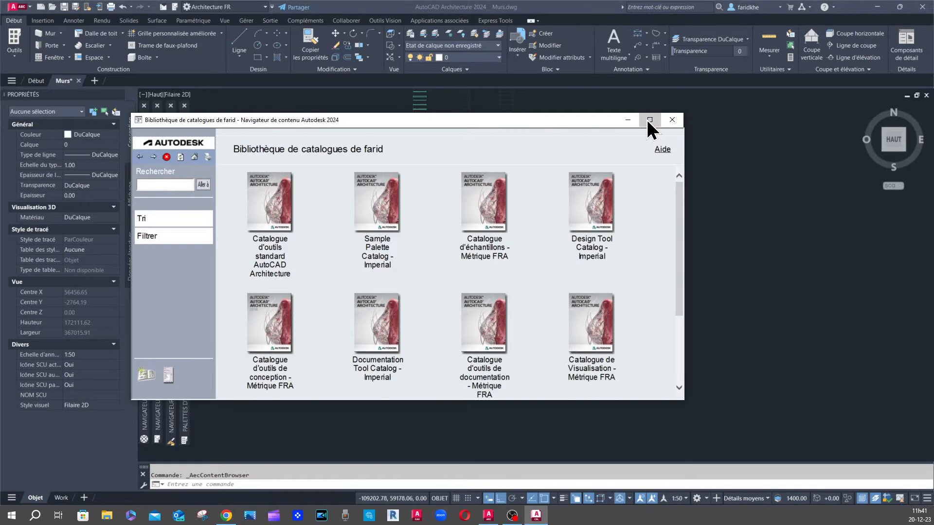
pyautogui.click(649, 120)
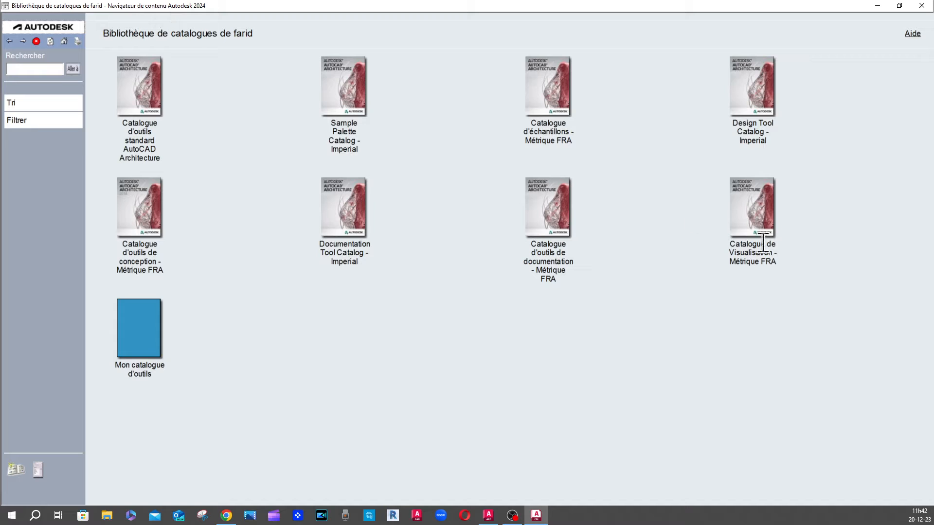
pyautogui.click(758, 220)
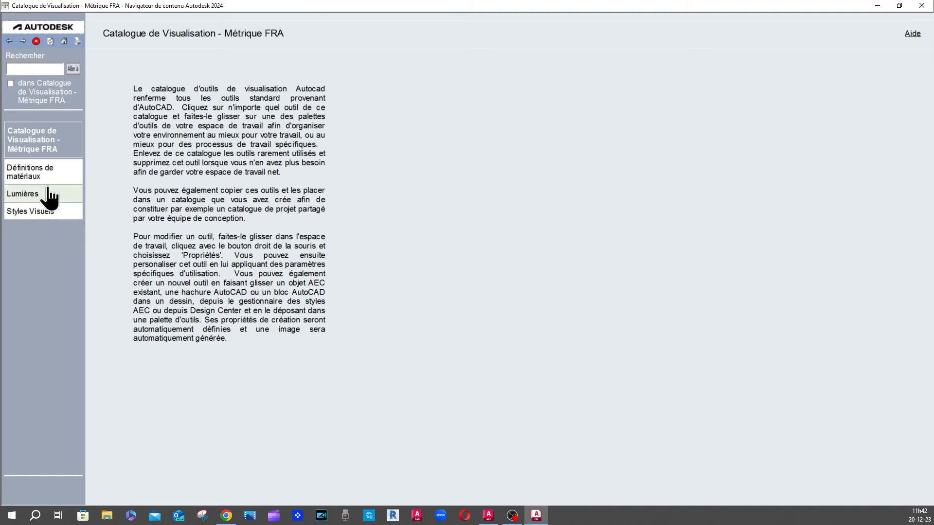
pyautogui.click(35, 173)
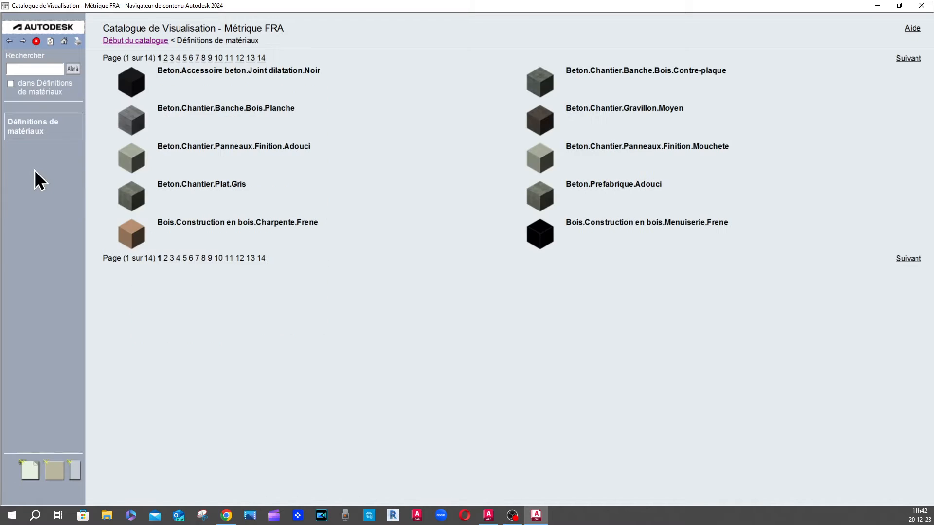
# Turn off automatic hiding for the Matériaux tool palette and return to the content browser
pyautogui.click(878, 6)
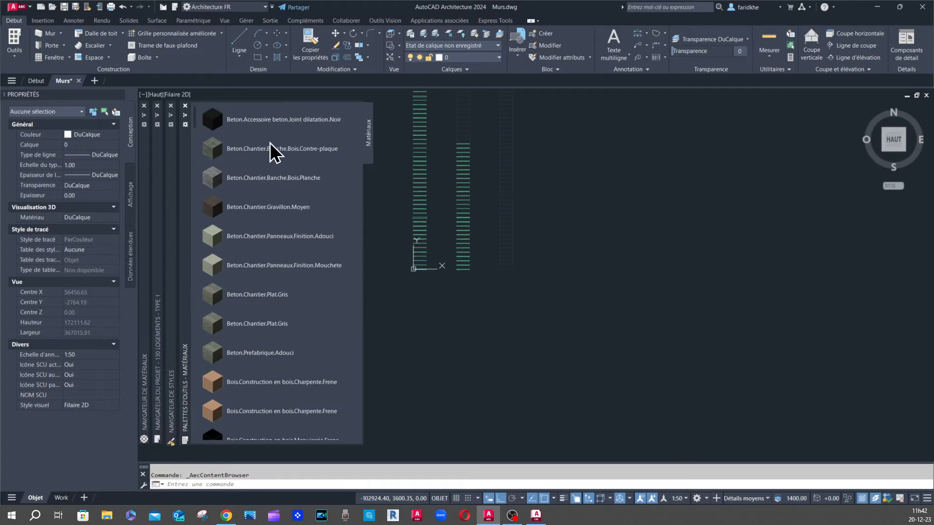
pyautogui.click(185, 116)
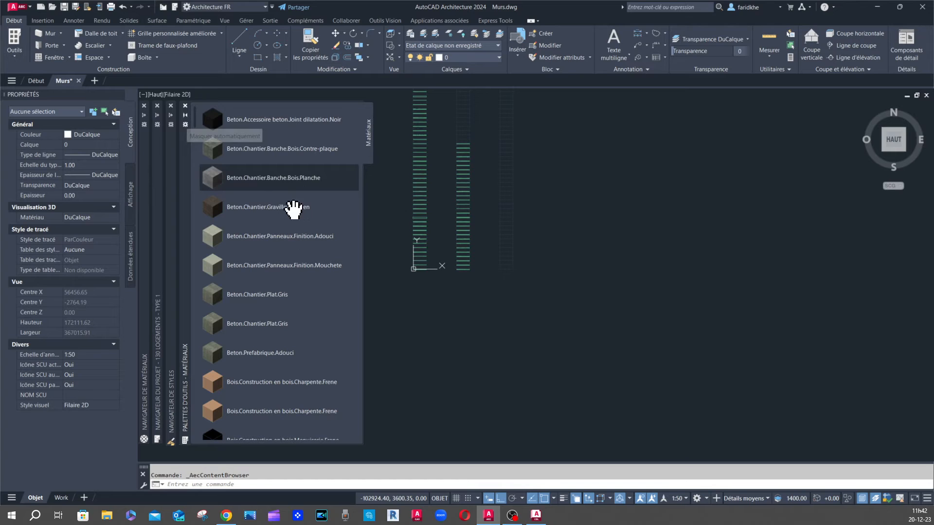
pyautogui.click(543, 519)
# Examine the options available for the Beton.Accessoire beton.Joint dilatation.Noir material definition in the catalogue, without adding it
pyautogui.click(136, 89)
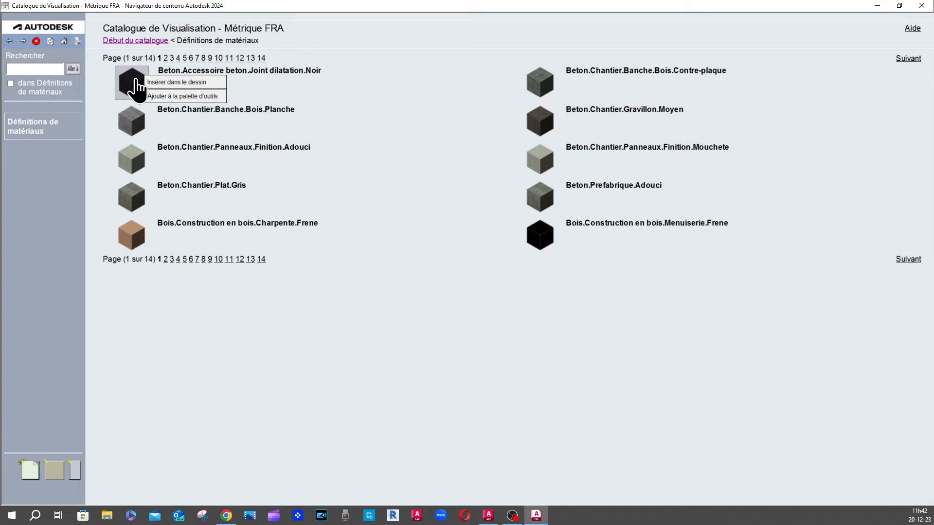
pyautogui.moveTo(146, 122)
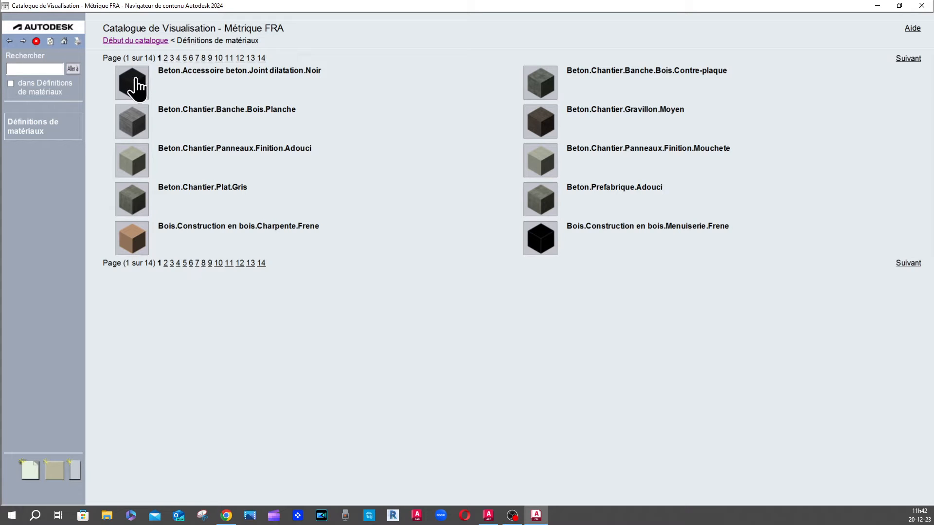
pyautogui.rightClick(136, 79)
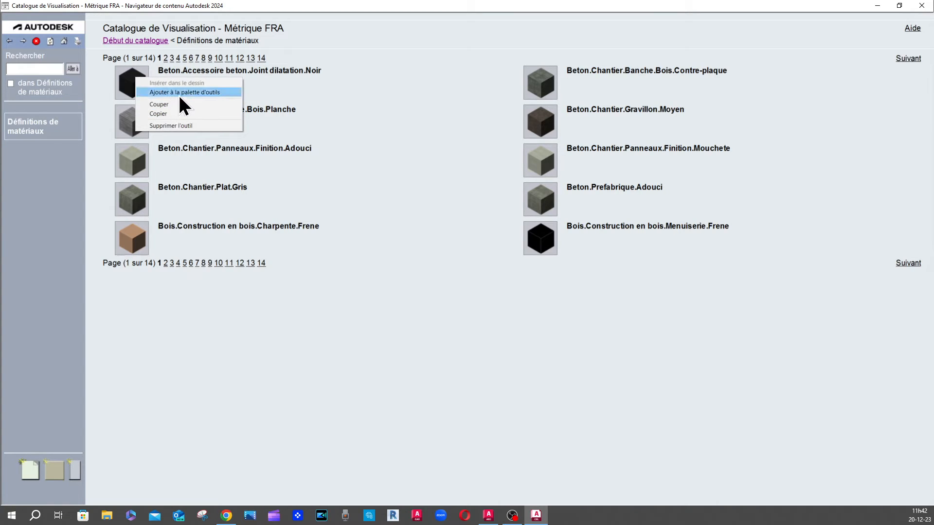
pyautogui.click(308, 358)
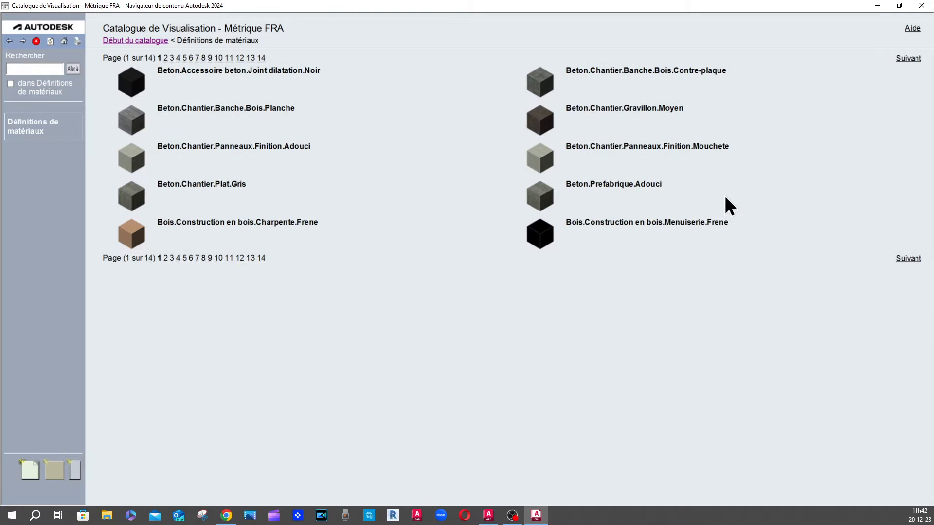
# Look through the following pages of the Définitions de matériaux catalogue, up to page 4, and close the content browser
pyautogui.click(909, 258)
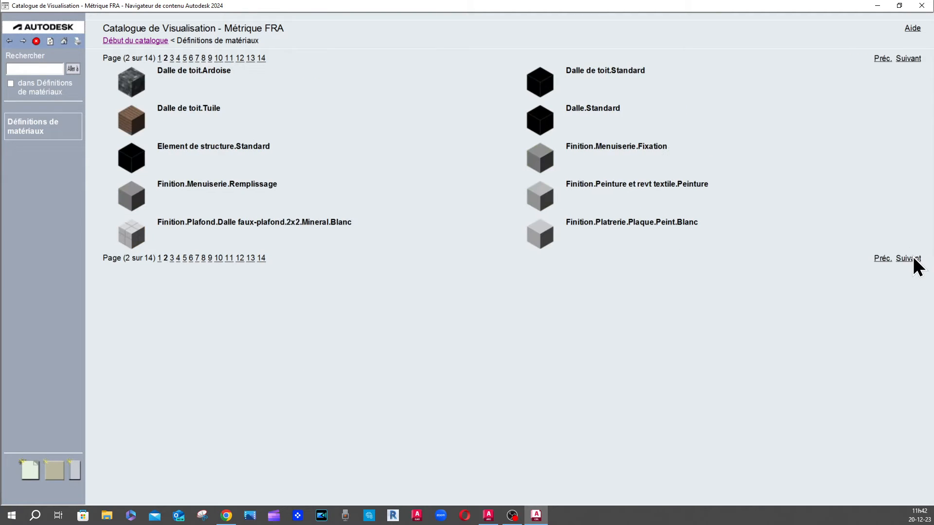
pyautogui.click(909, 259)
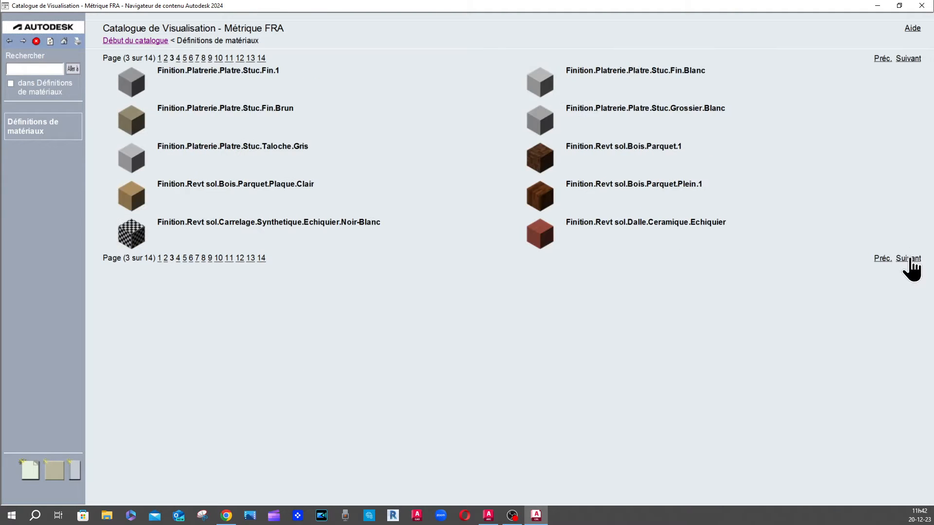
pyautogui.click(909, 259)
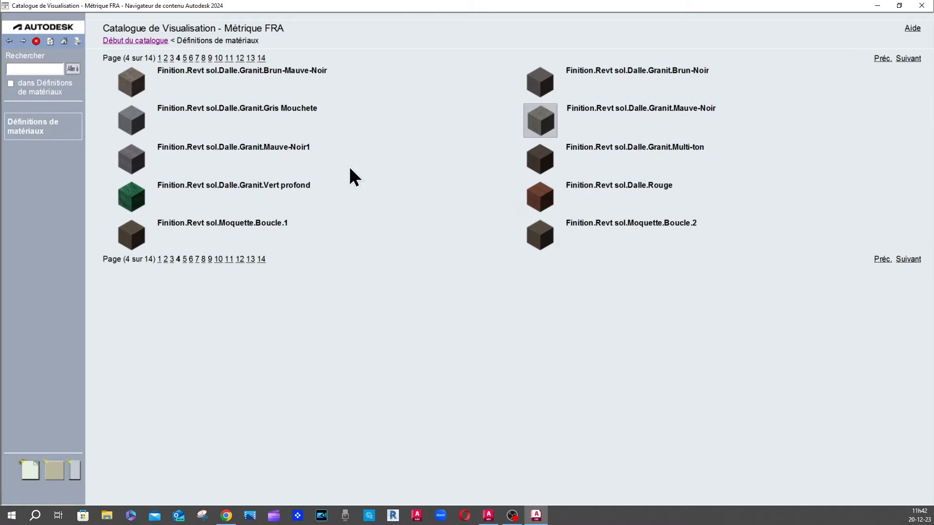
pyautogui.click(909, 258)
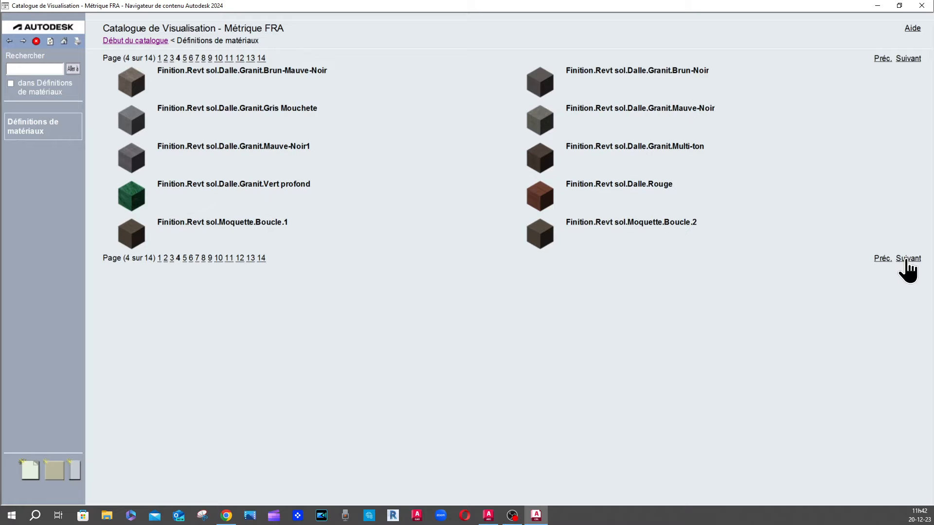
pyautogui.click(909, 259)
pyautogui.click(921, 6)
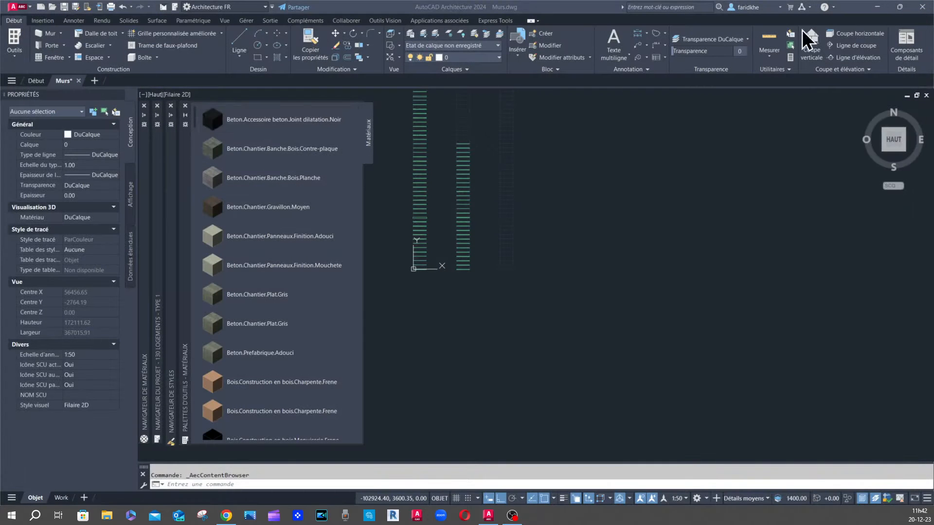
# Sort the Matériaux tool palette by name and look through its material tools
pyautogui.rightClick(339, 307)
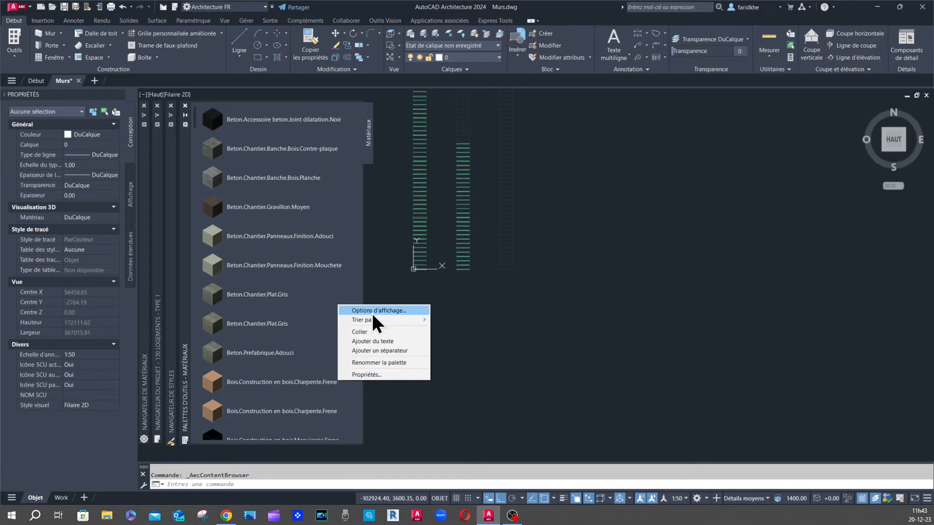
pyautogui.moveTo(372, 320)
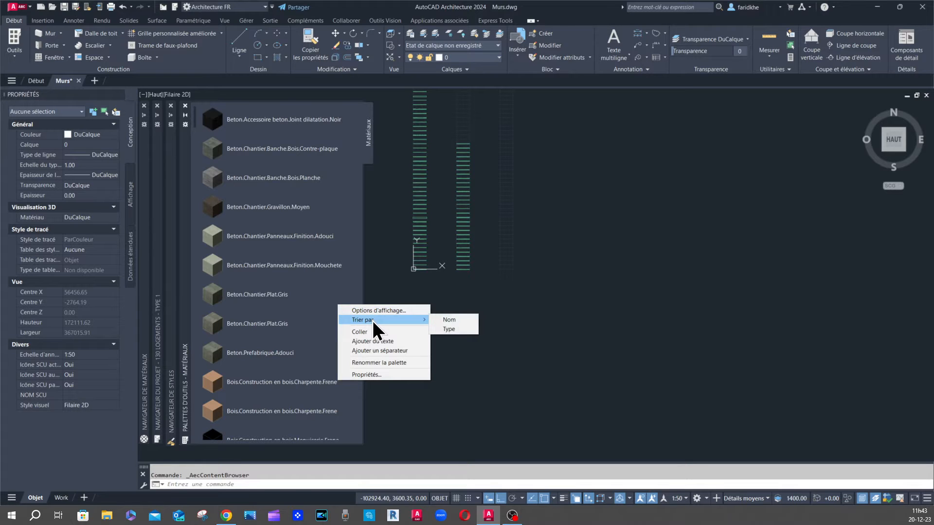
pyautogui.click(460, 320)
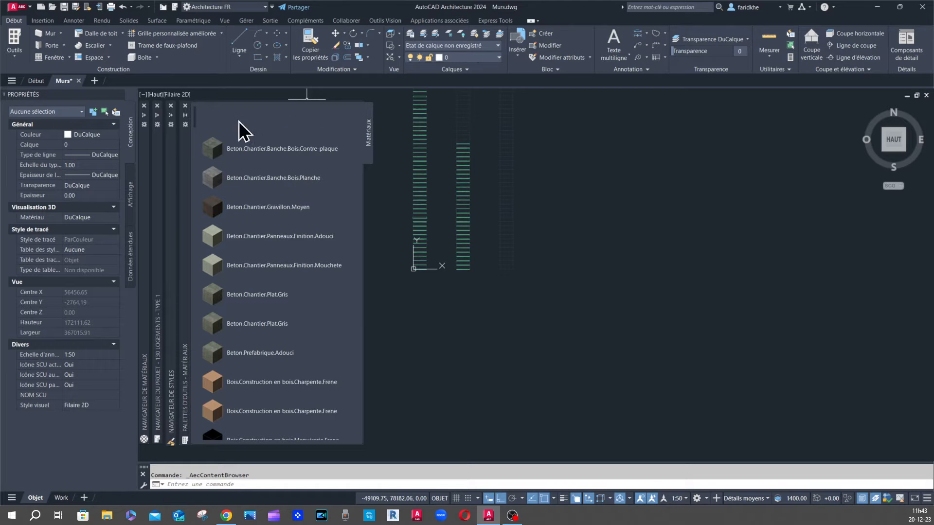
pyautogui.scroll(-3, 242, 350)
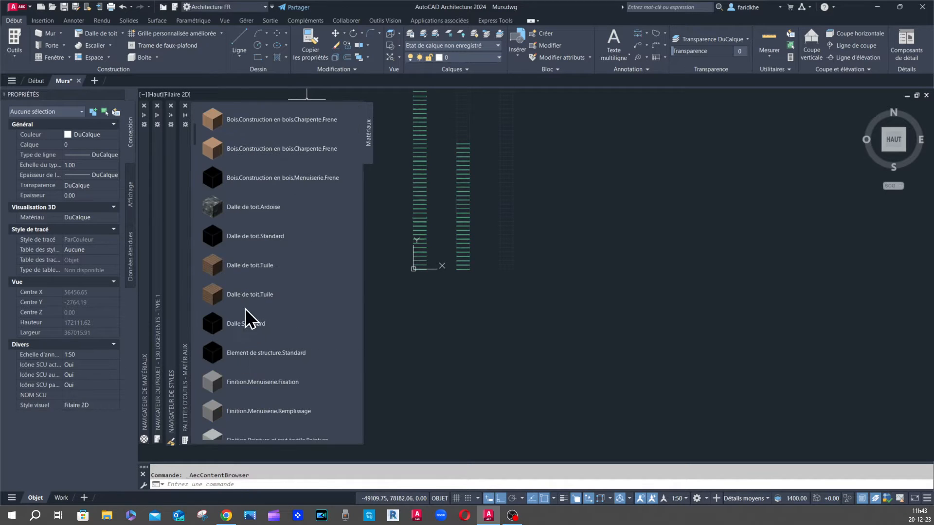
pyautogui.scroll(-5, 235, 281)
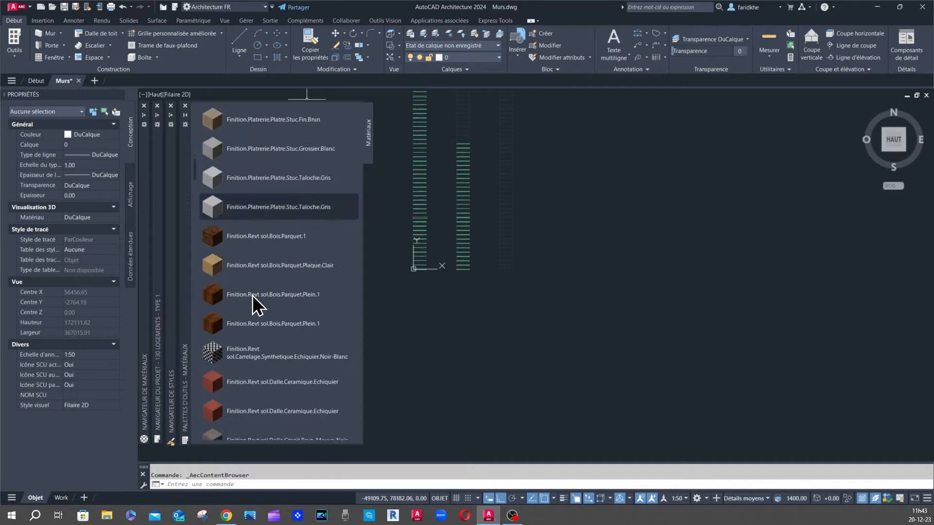
pyautogui.scroll(-3, 272, 306)
pyautogui.scroll(5, 290, 370)
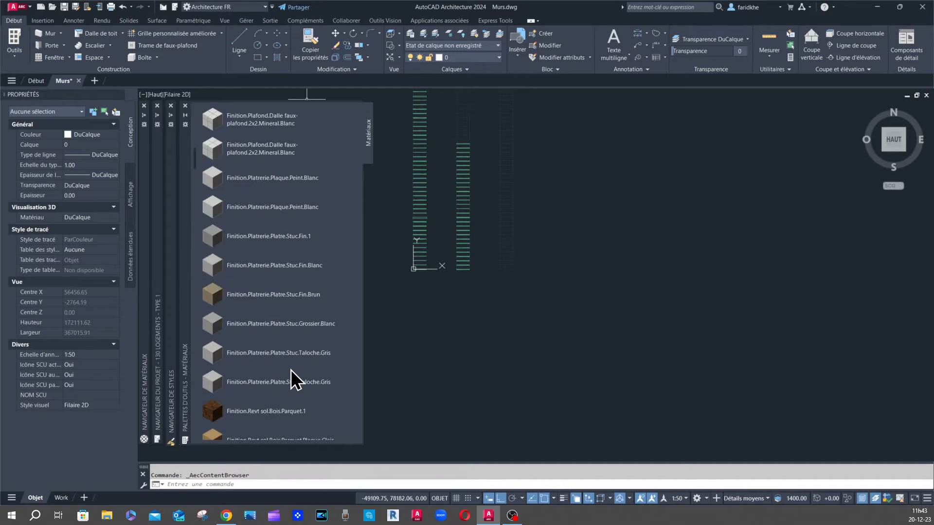
pyautogui.scroll(5, 270, 191)
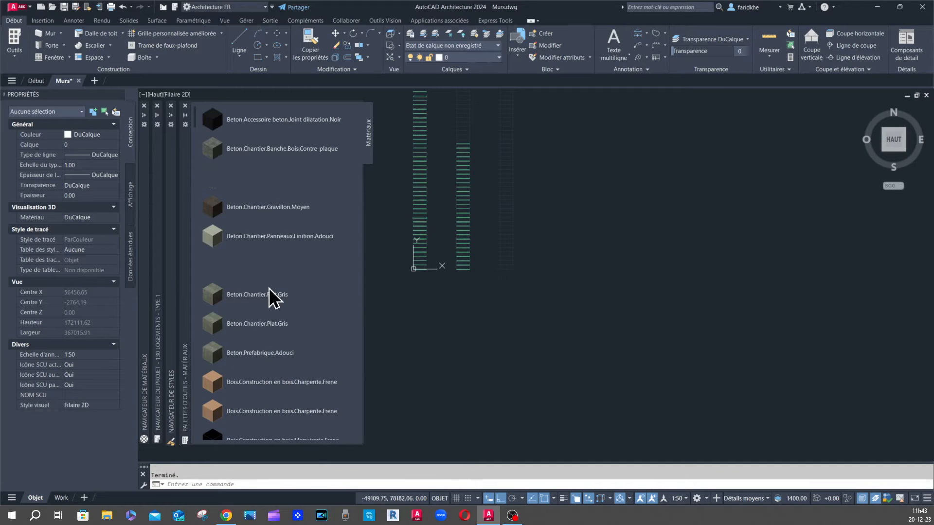
pyautogui.click(565, 333)
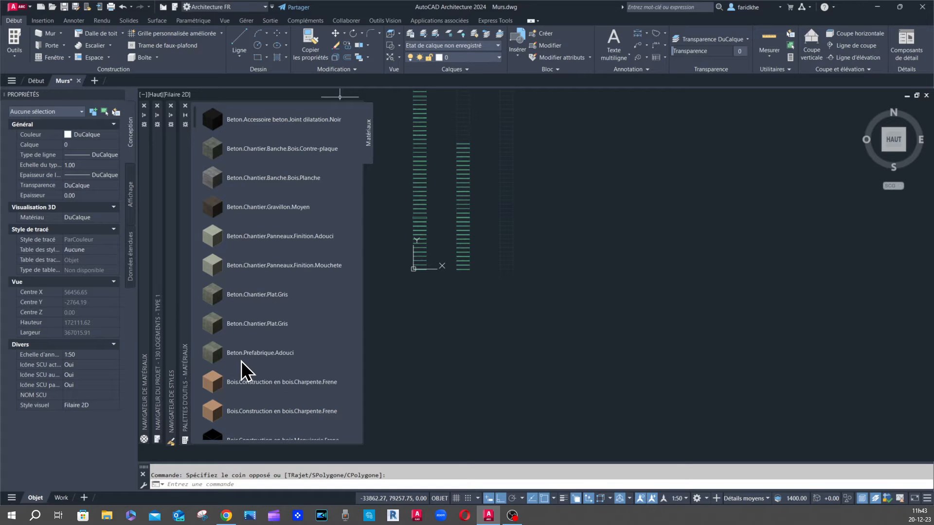
pyautogui.click(659, 337)
pyautogui.click(494, 432)
# Open the material browser and show the Bardage materials of the Bibliothèque d'Autodesk
pyautogui.click(107, 23)
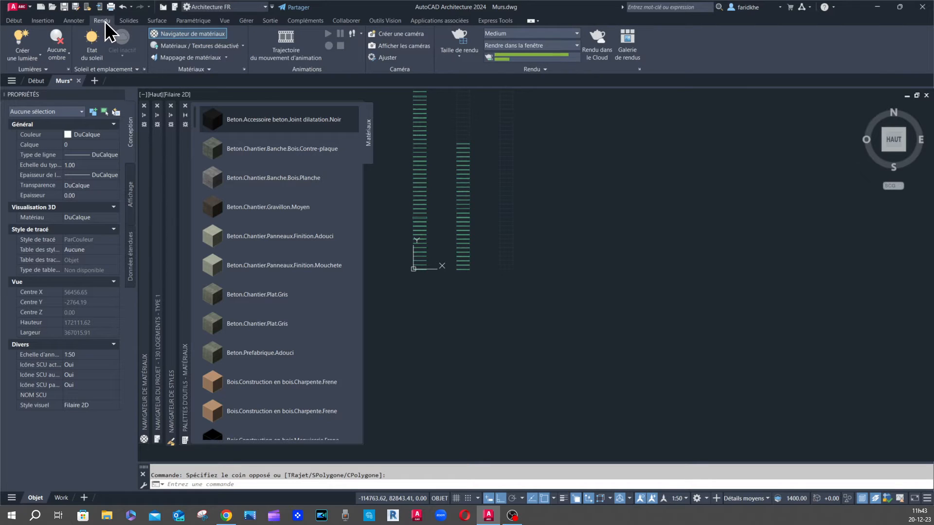
pyautogui.click(199, 34)
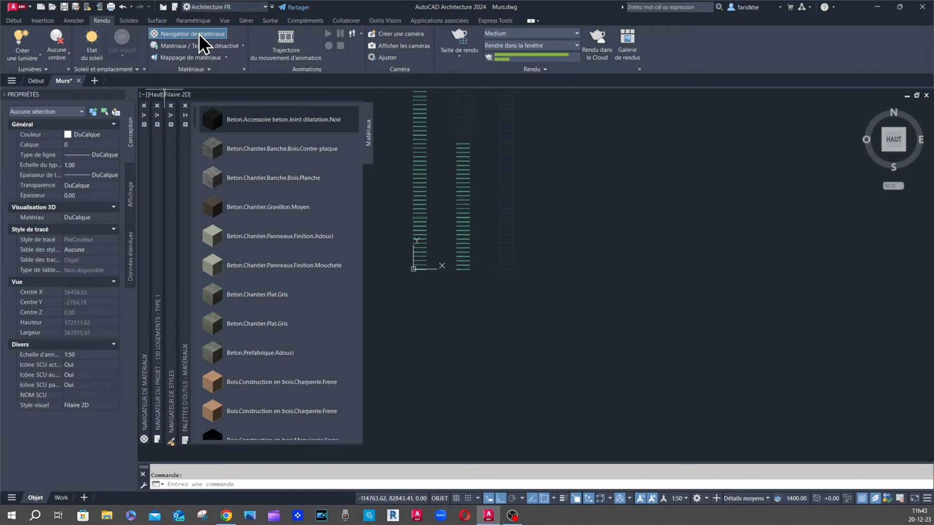
pyautogui.moveTo(145, 170)
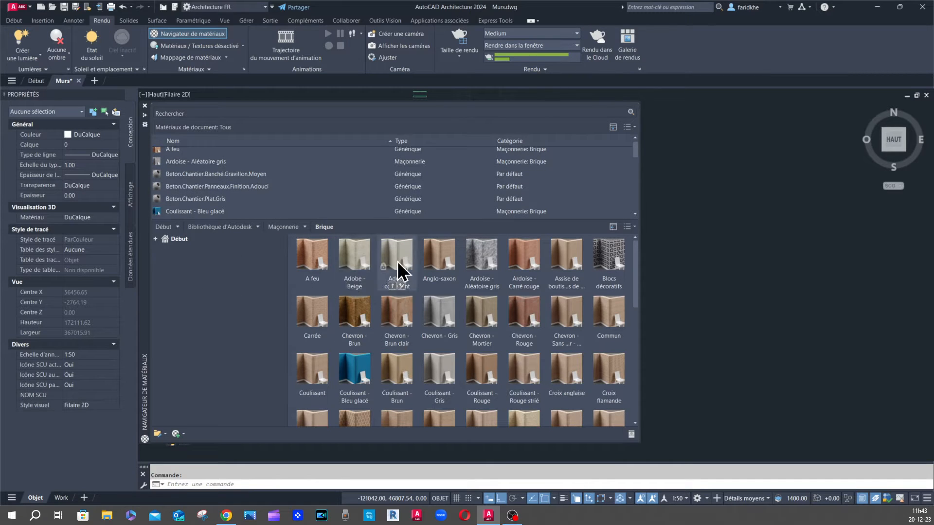
pyautogui.click(156, 240)
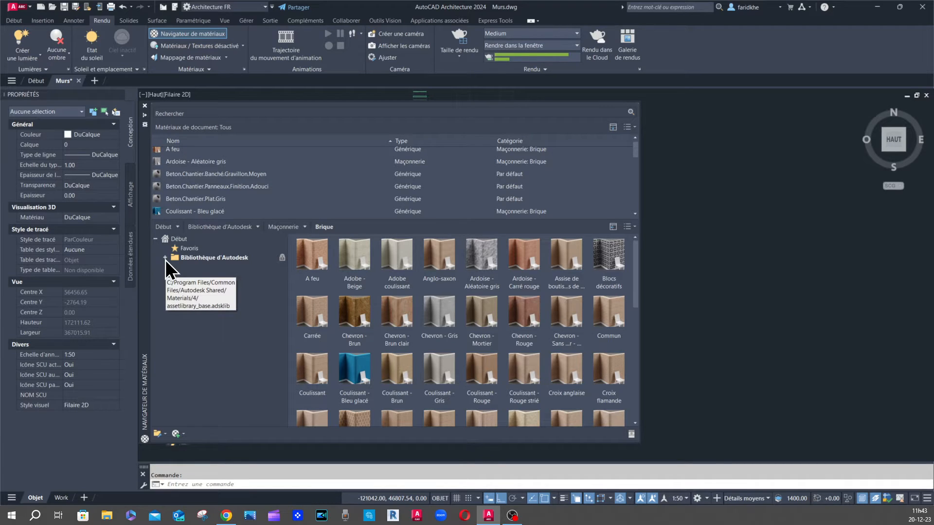
pyautogui.click(165, 260)
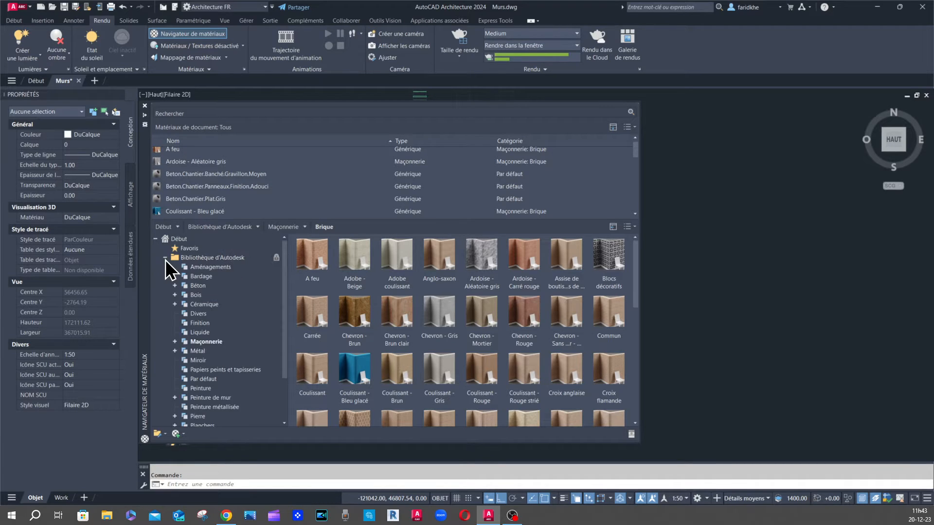
pyautogui.click(216, 270)
pyautogui.click(201, 277)
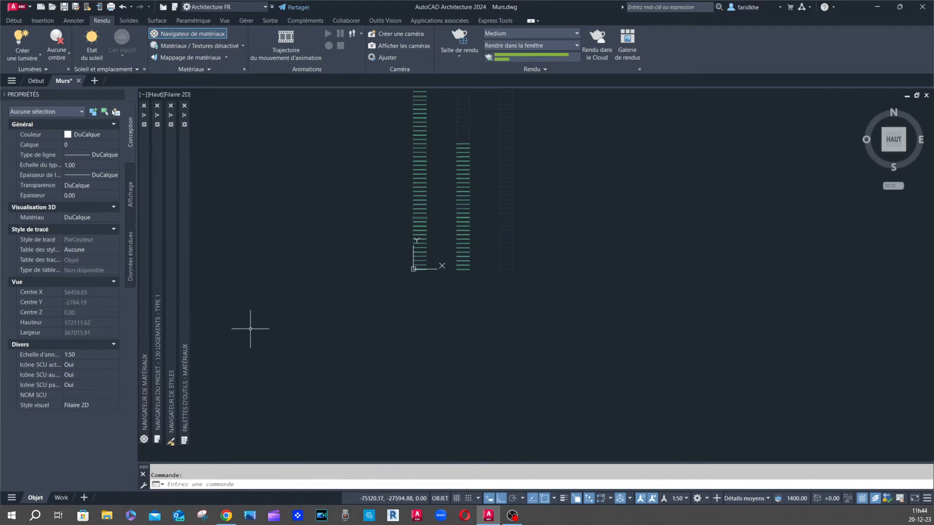
# Return to the material browser and look through the Pierre materials under Maçonnerie in the Bibliothèque d'Autodesk
pyautogui.moveTo(173, 280)
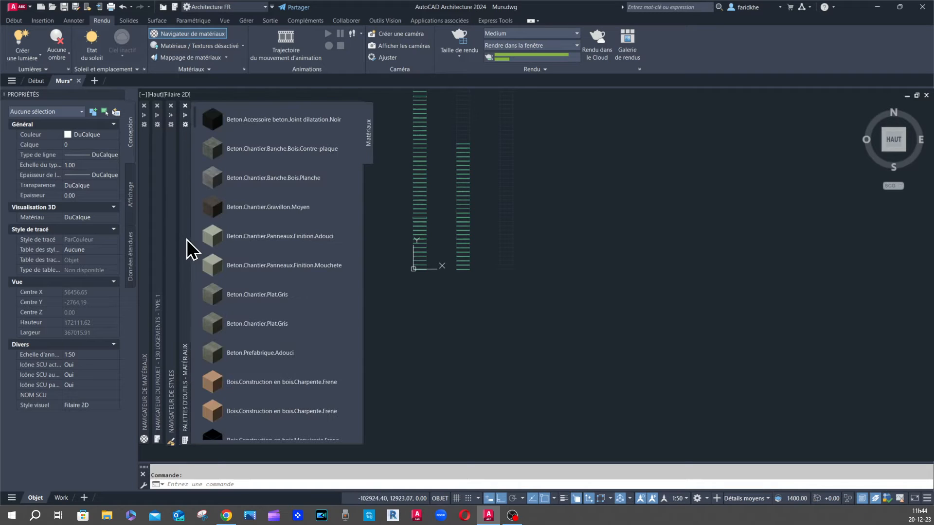
pyautogui.moveTo(144, 236)
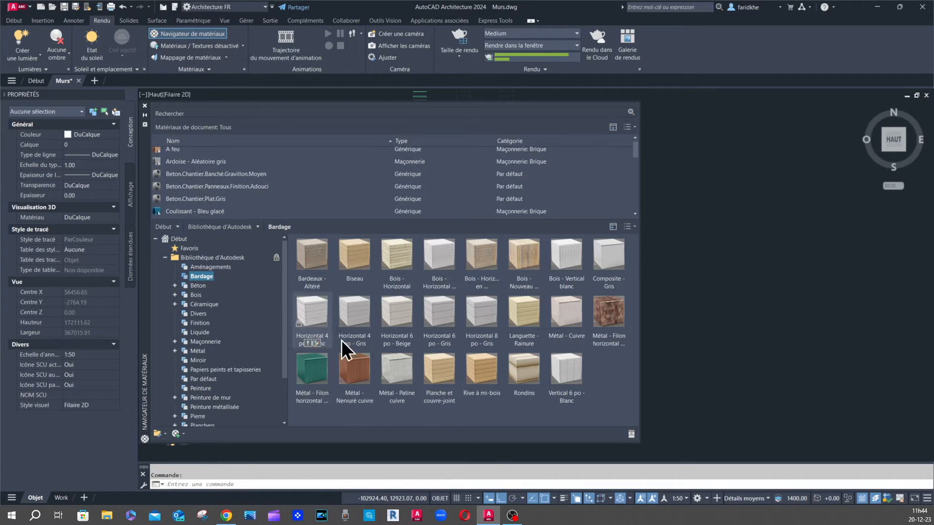
pyautogui.click(175, 342)
pyautogui.scroll(-1, 236, 363)
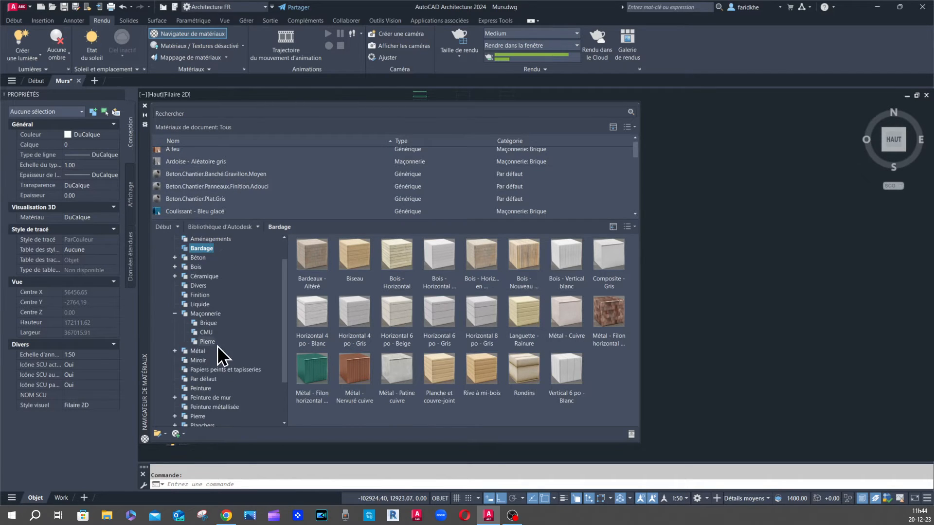
pyautogui.click(209, 342)
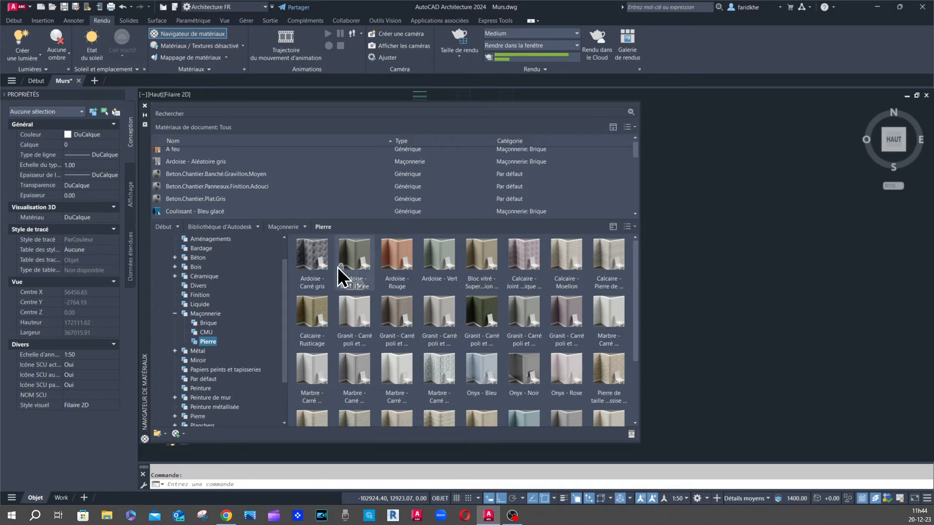
pyautogui.scroll(-3, 394, 316)
pyautogui.scroll(1, 625, 234)
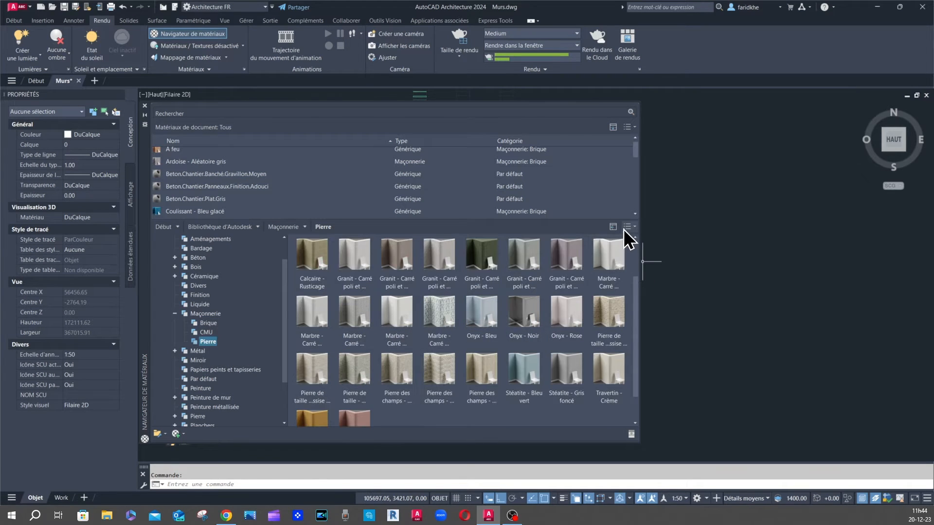
# Set the library thumbnail size to 256 x 256 and add the Ardoise - Carré gris material to the document
pyautogui.click(629, 227)
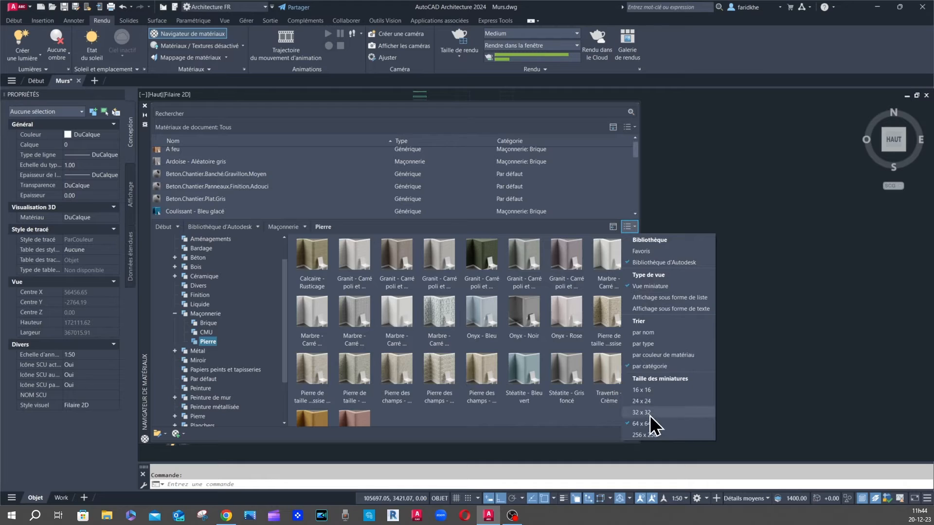
pyautogui.click(644, 435)
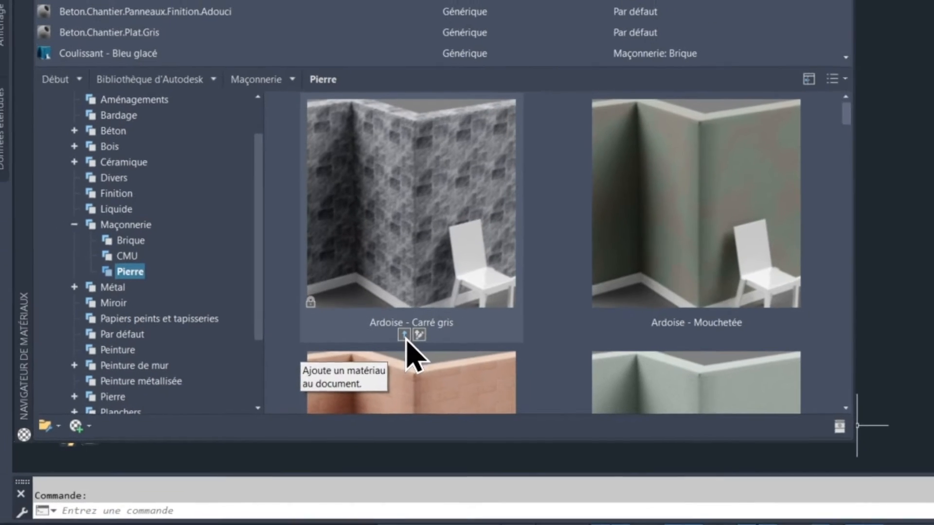
pyautogui.click(420, 313)
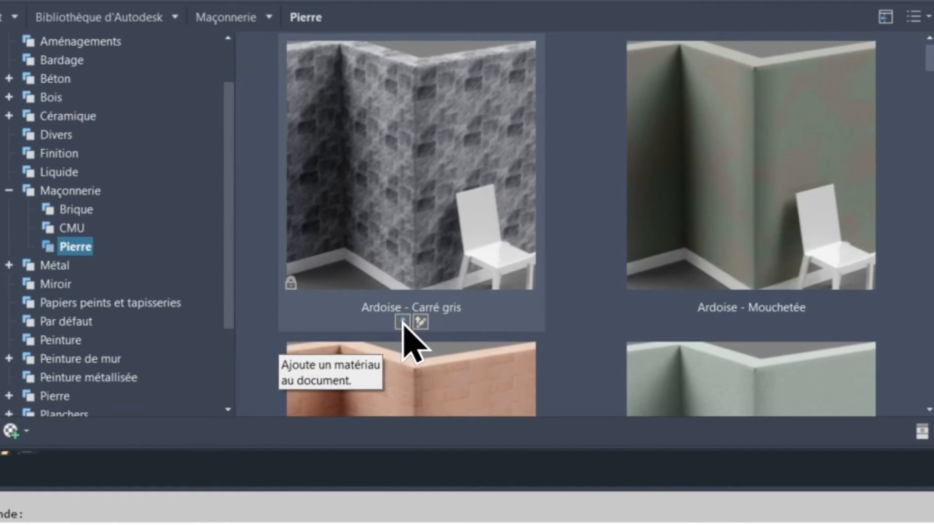
pyautogui.click(402, 322)
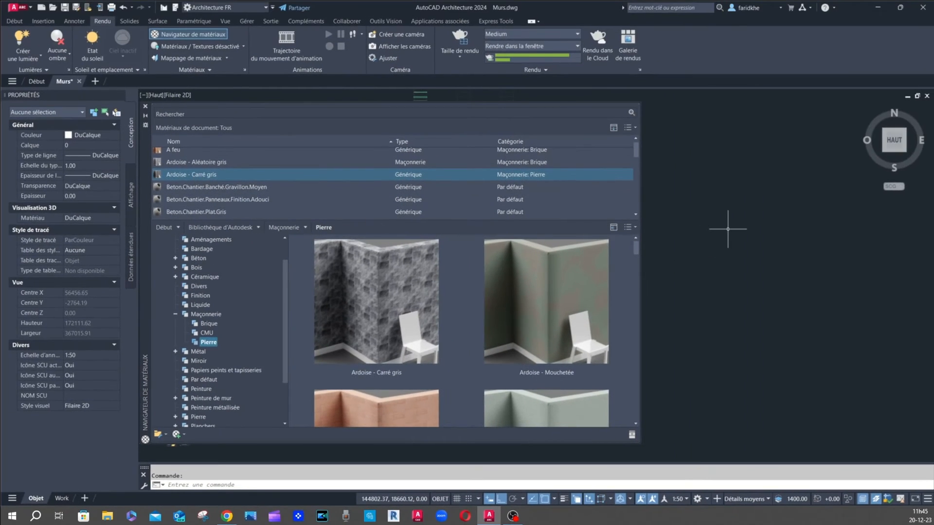
# Set the material browser to hide automatically so that it collapses over the drawing area
pyautogui.click(801, 190)
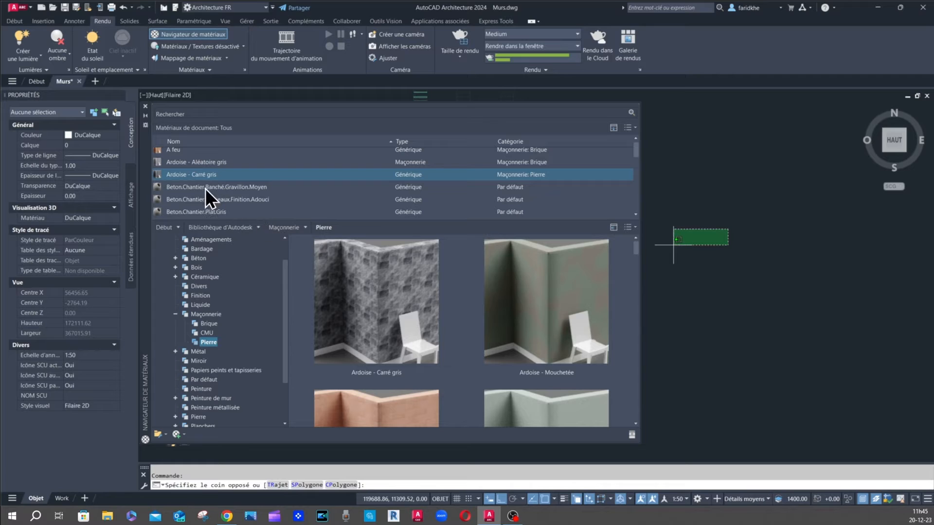
pyautogui.click(145, 116)
pyautogui.click(818, 197)
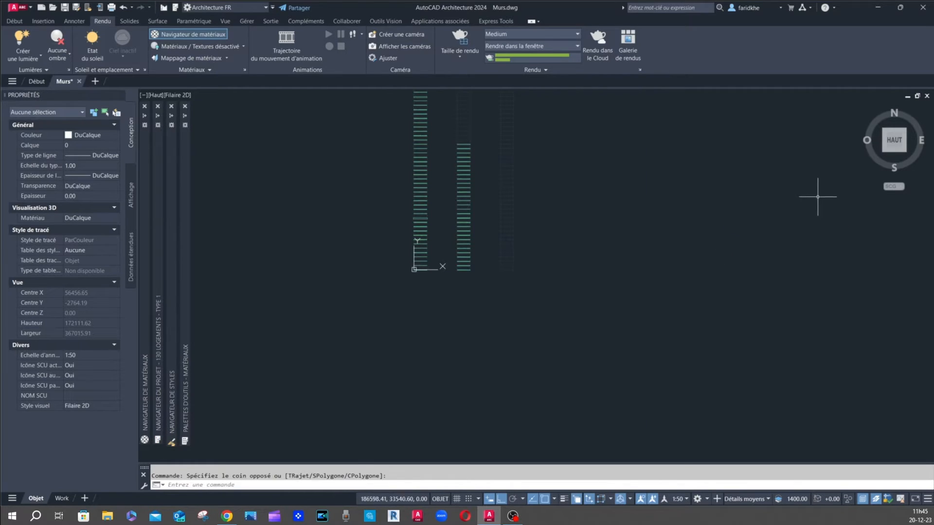
# Examine the material definitions of Murs.dwg under the multipurpose objects in the style manager, including Ardoise - Aléatoire gris, and close it
pyautogui.click(699, 237)
pyautogui.click(540, 236)
pyautogui.click(247, 21)
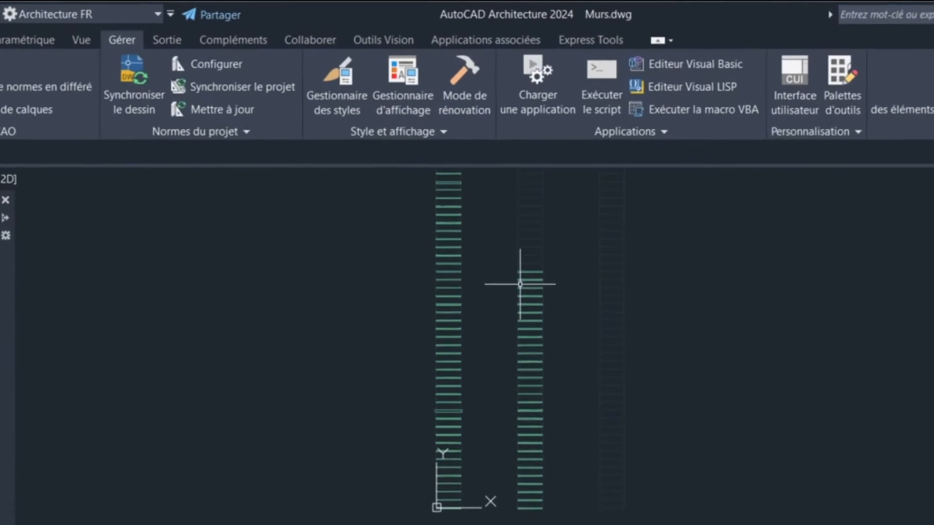
pyautogui.click(345, 86)
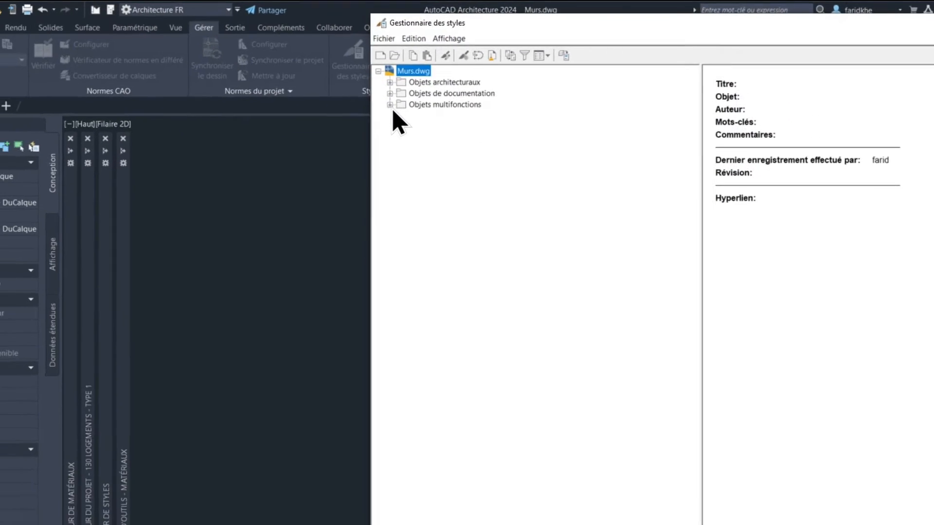
pyautogui.click(389, 86)
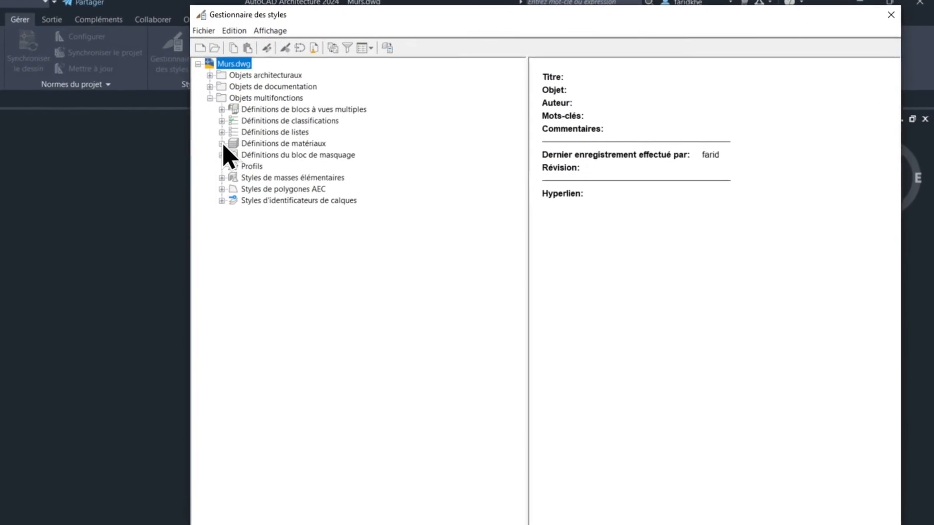
pyautogui.click(398, 114)
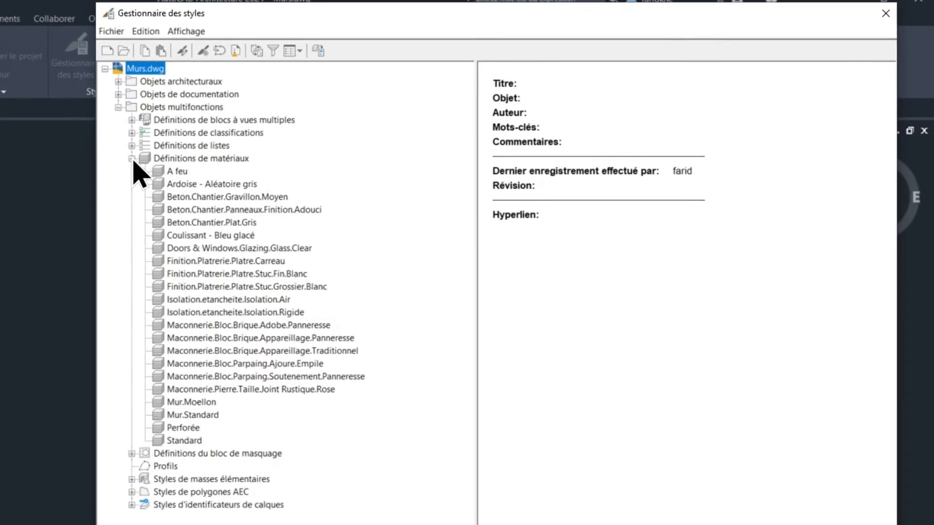
pyautogui.click(196, 158)
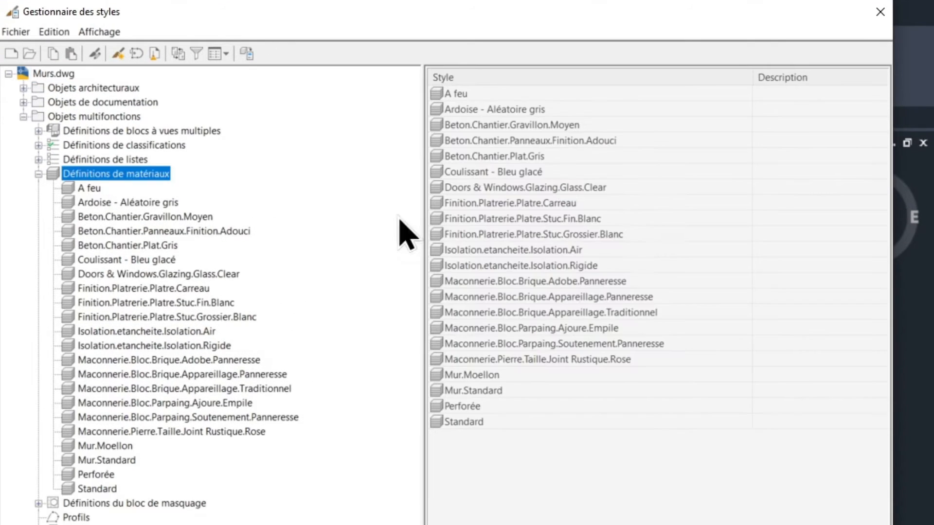
pyautogui.click(472, 113)
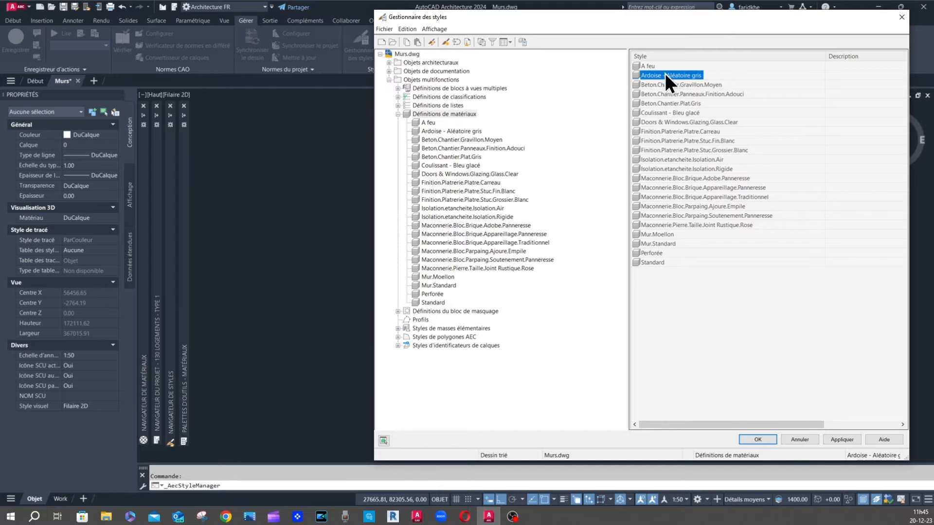
pyautogui.click(758, 439)
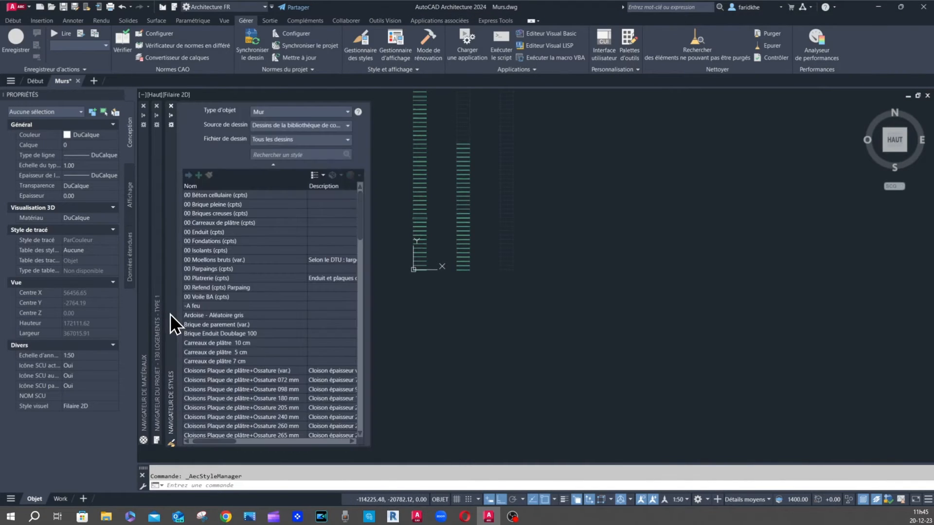
# Open the tool palette customization and permanently delete the existing Matériaux2 palette
pyautogui.click(190, 313)
pyautogui.moveTo(188, 274)
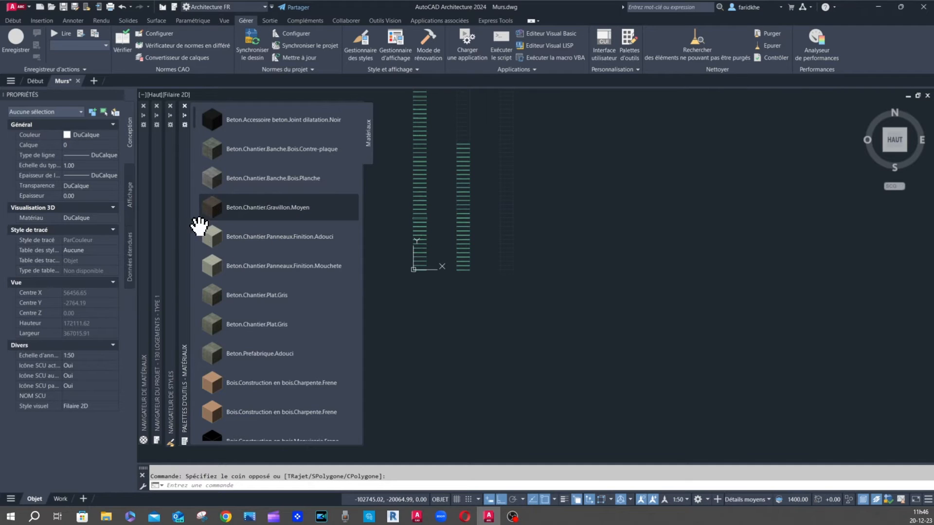
pyautogui.rightClick(186, 231)
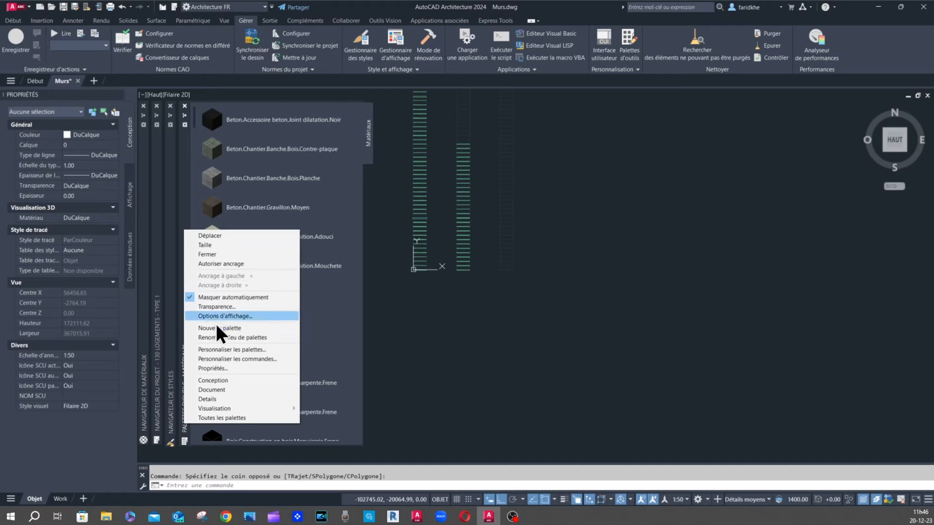
pyautogui.click(224, 348)
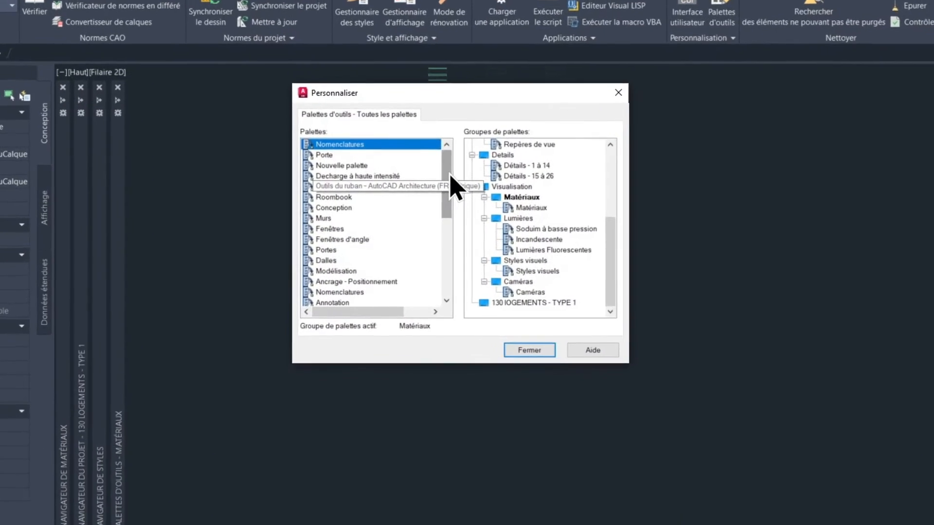
pyautogui.scroll(-5, 431, 204)
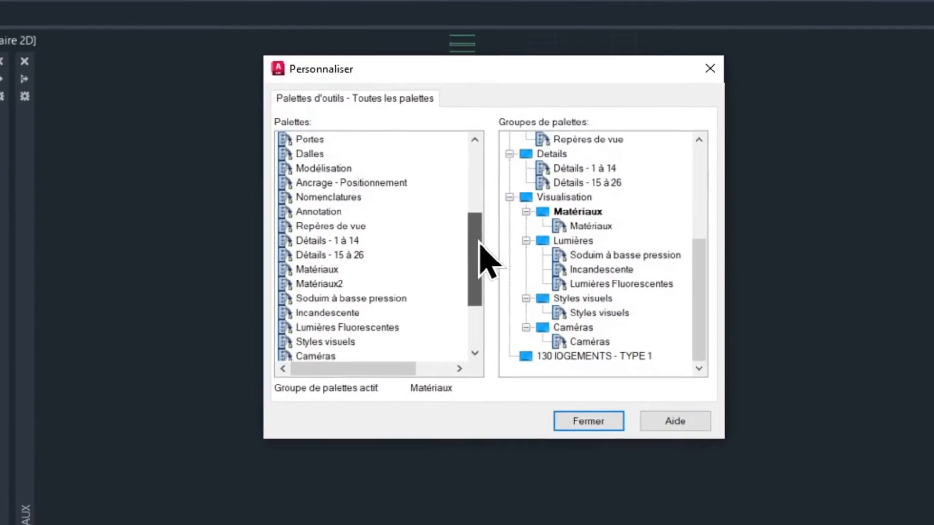
pyautogui.click(331, 216)
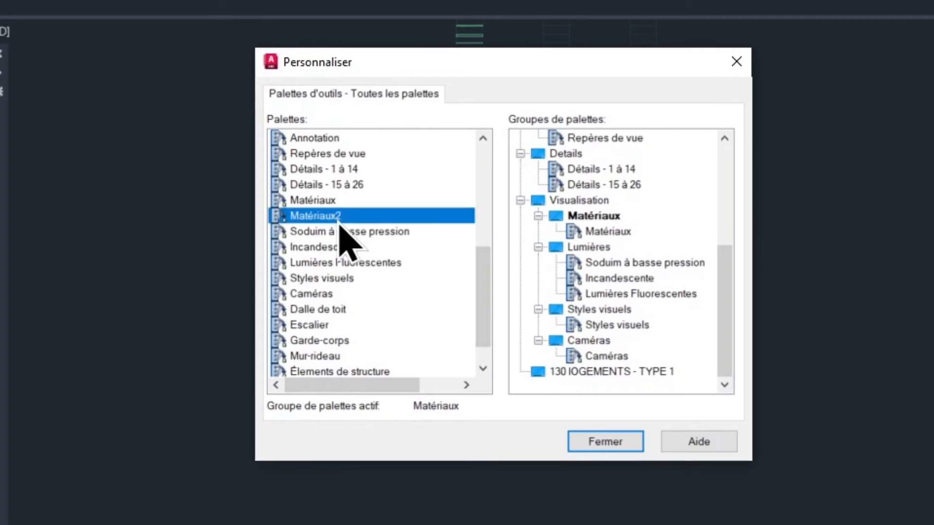
pyautogui.rightClick(330, 217)
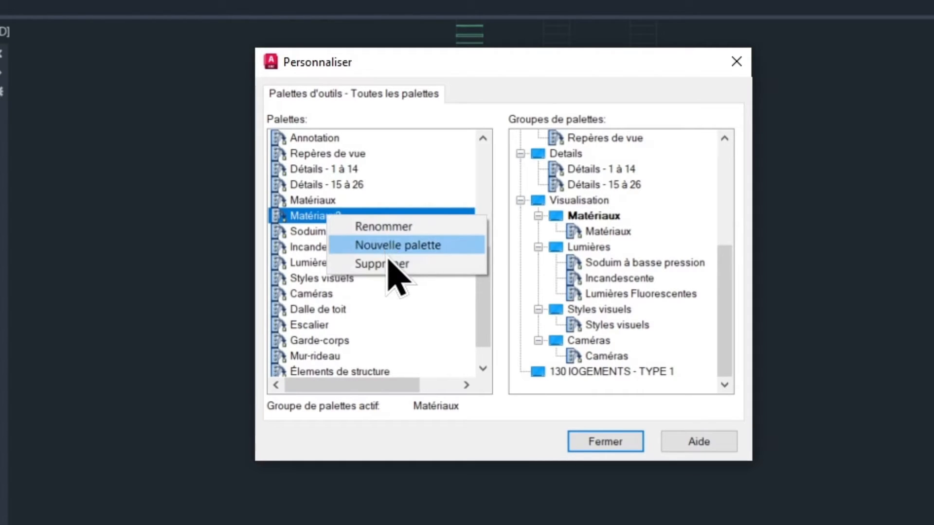
pyautogui.click(382, 264)
pyautogui.click(577, 317)
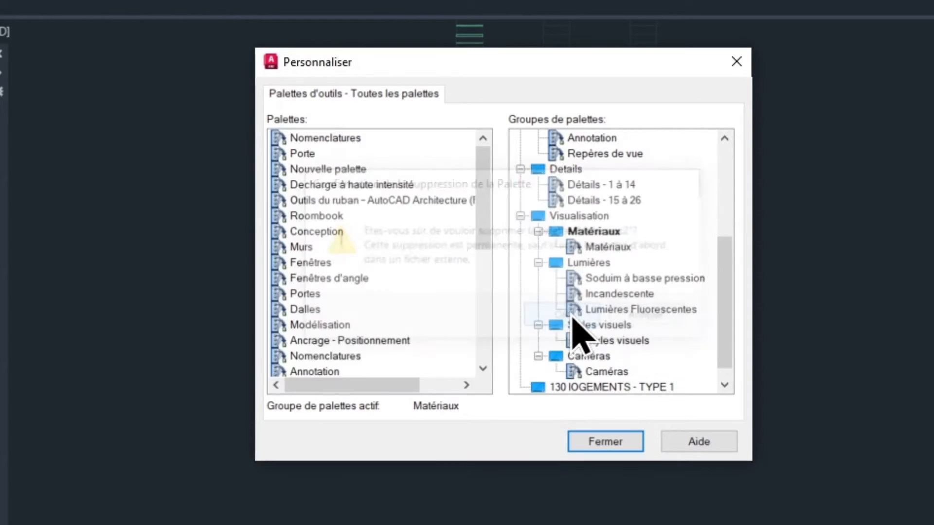
# Create a new tool palette named Matériaux2 in the Matériaux group under Visualisation
pyautogui.moveTo(481, 233); pyautogui.dragTo(481, 347)
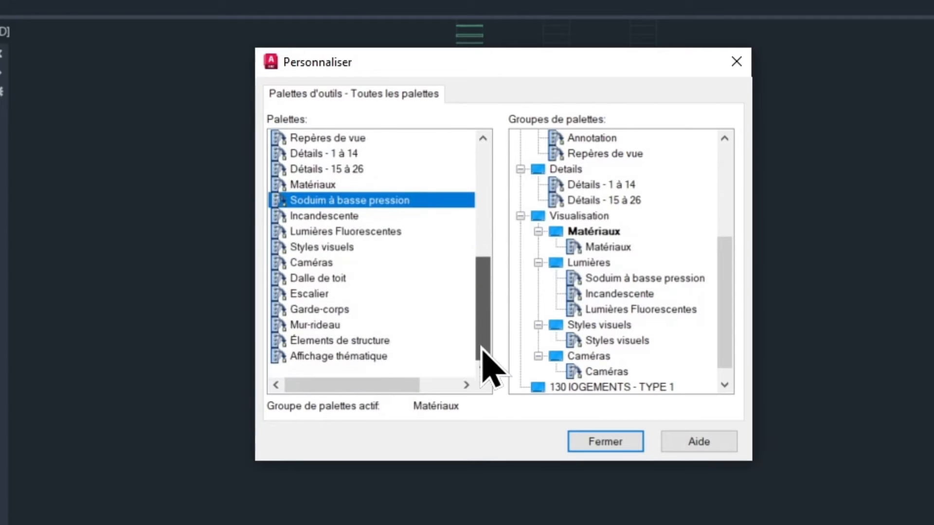
pyautogui.rightClick(362, 373)
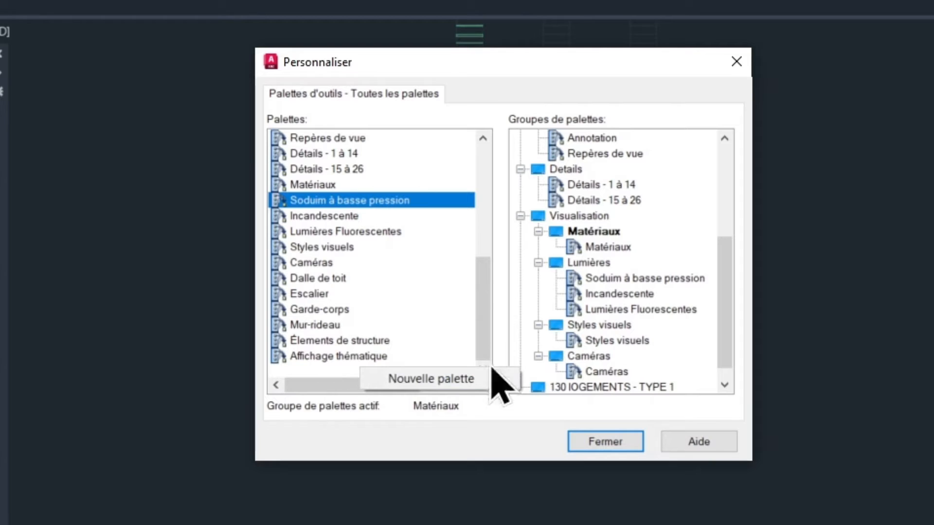
pyautogui.click(594, 234)
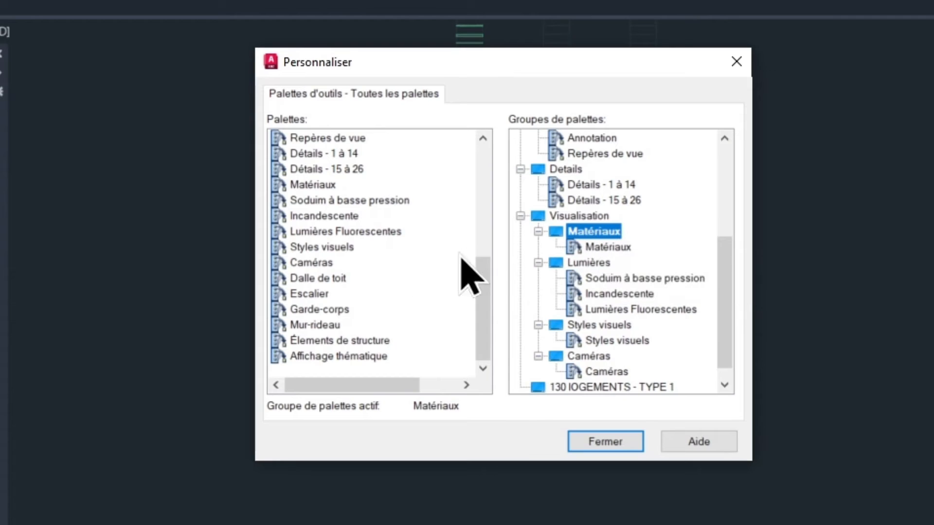
pyautogui.rightClick(344, 381)
pyautogui.click(389, 377)
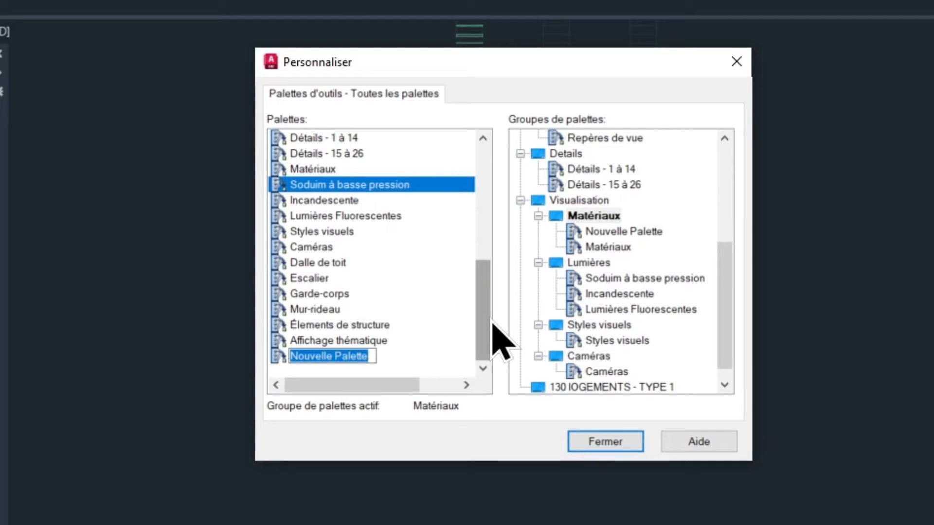
pyautogui.write('M')
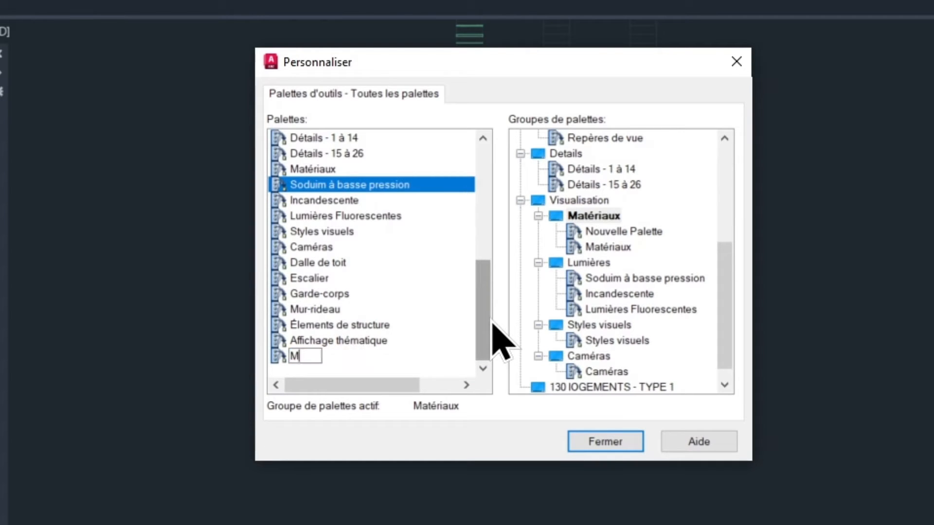
pyautogui.write('atériaux2')
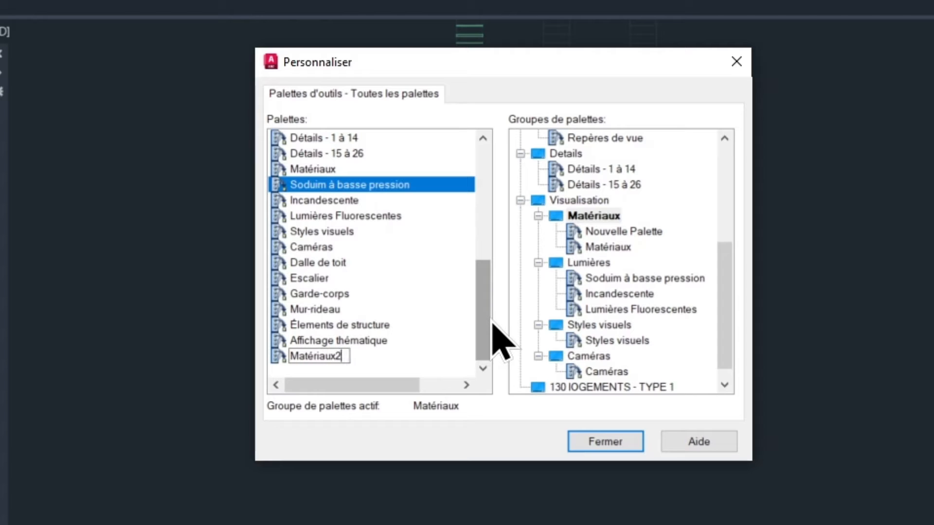
pyautogui.click(299, 372)
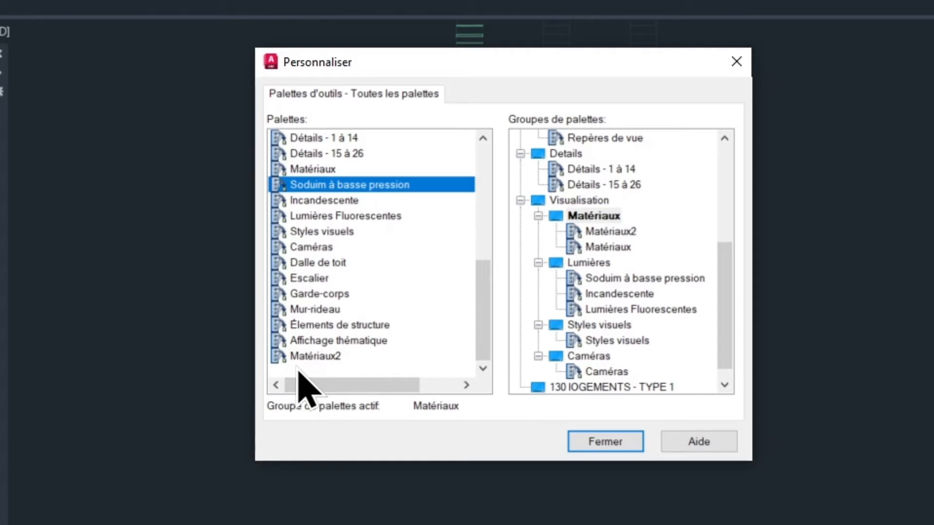
# Place the Matériaux2 palette below Matériaux in the Matériaux palette group and close the customization
pyautogui.click(620, 232)
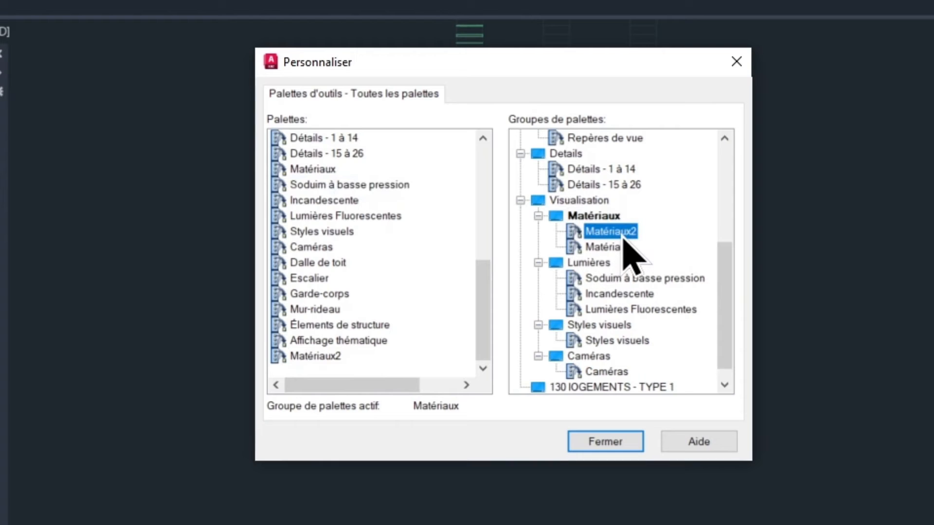
pyautogui.moveTo(623, 238); pyautogui.dragTo(630, 262)
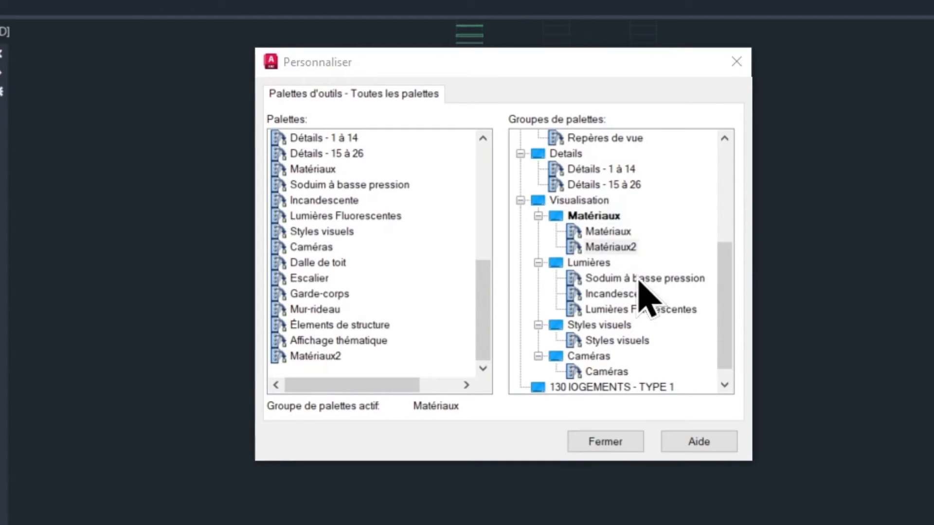
pyautogui.click(606, 441)
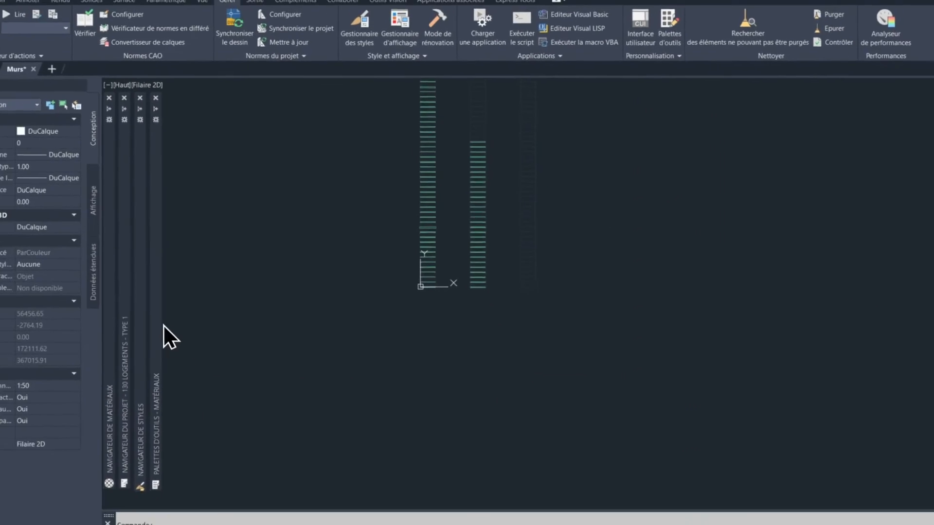
pyautogui.moveTo(162, 324)
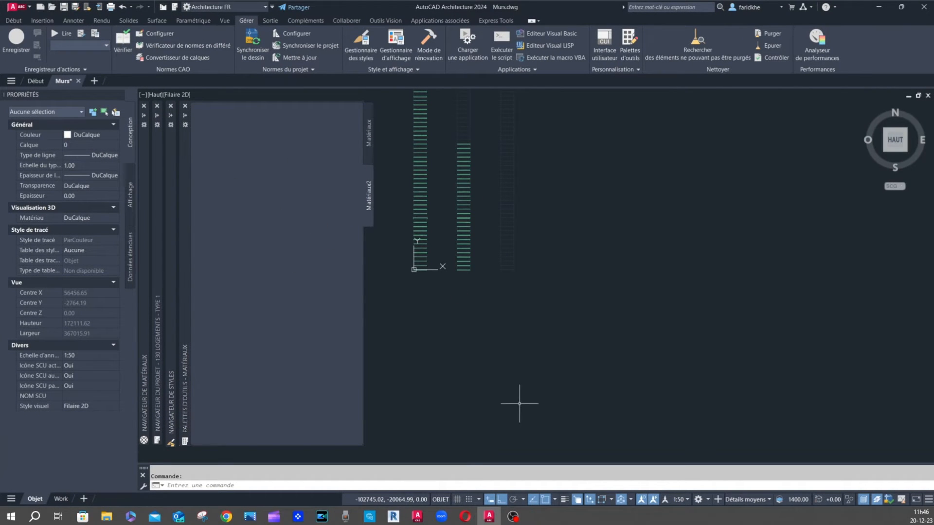
pyautogui.click(520, 355)
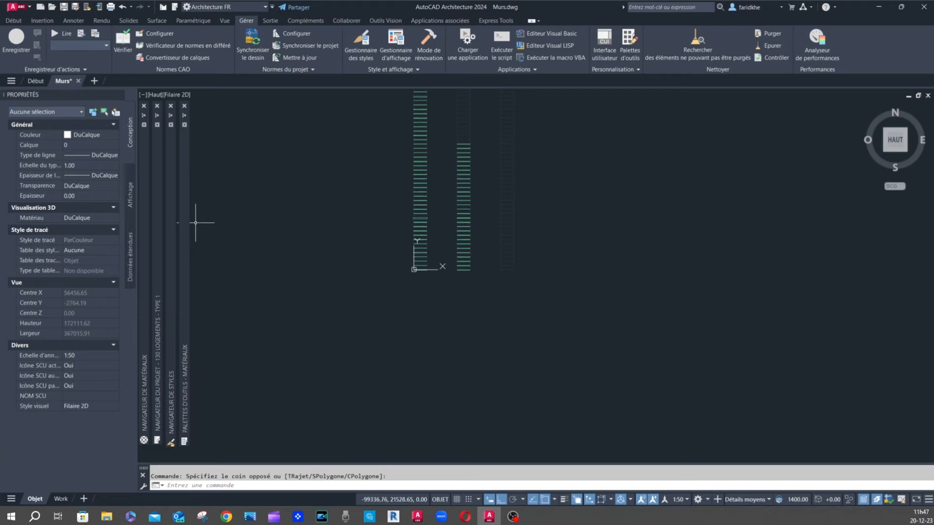
pyautogui.moveTo(142, 204)
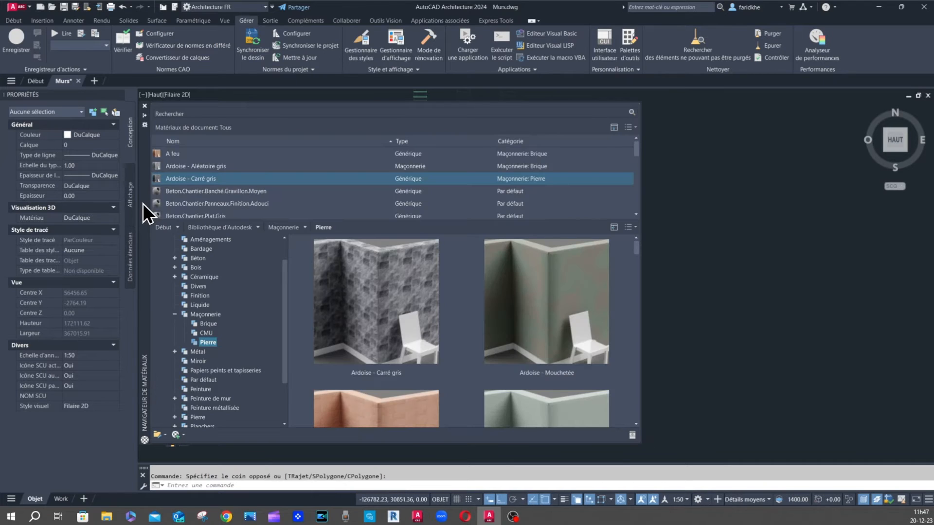
pyautogui.click(812, 208)
pyautogui.click(756, 261)
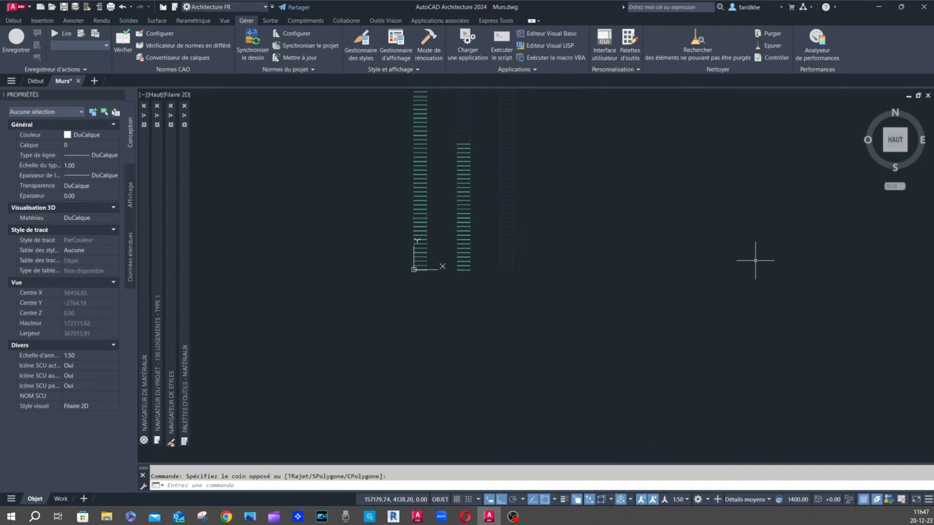
# Keep the Matériaux2 tool palette expanded and list the material definitions of Murs.dwg in the style manager
pyautogui.moveTo(184, 117)
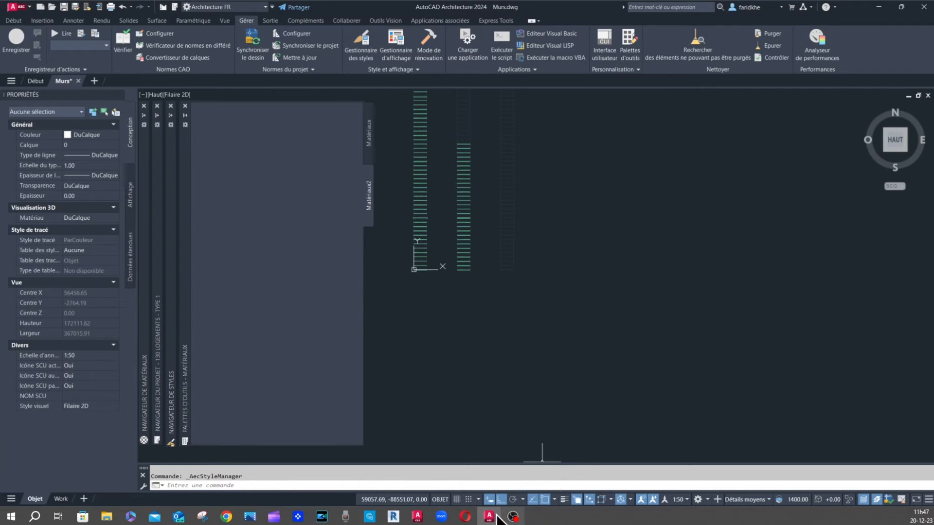
pyautogui.moveTo(489, 519)
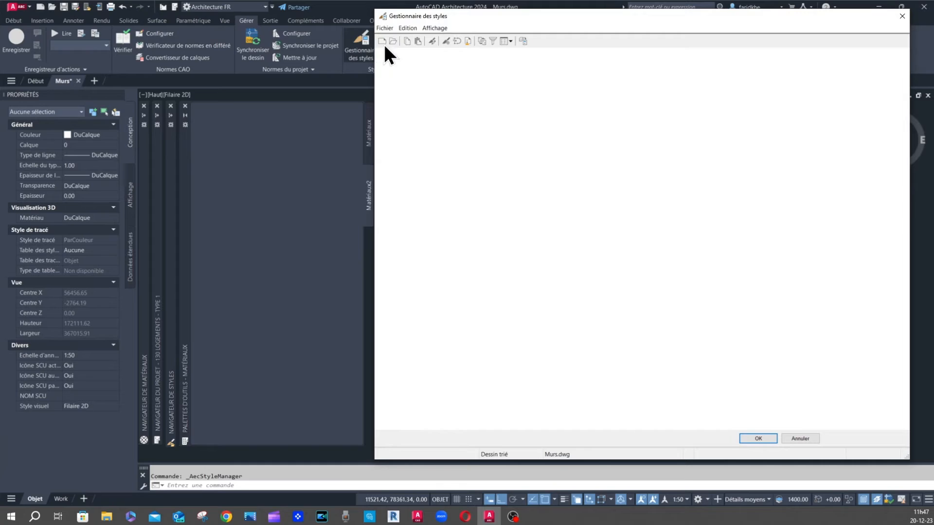
pyautogui.click(389, 79)
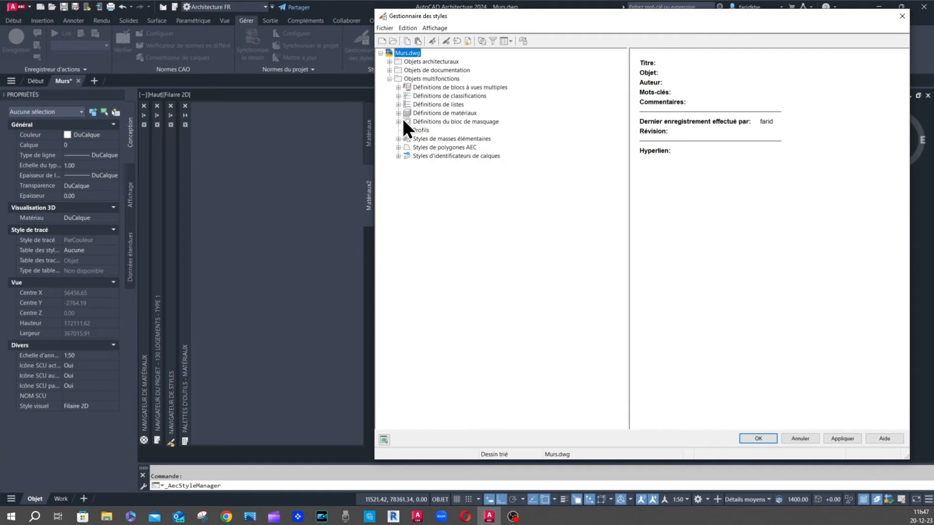
pyautogui.click(398, 113)
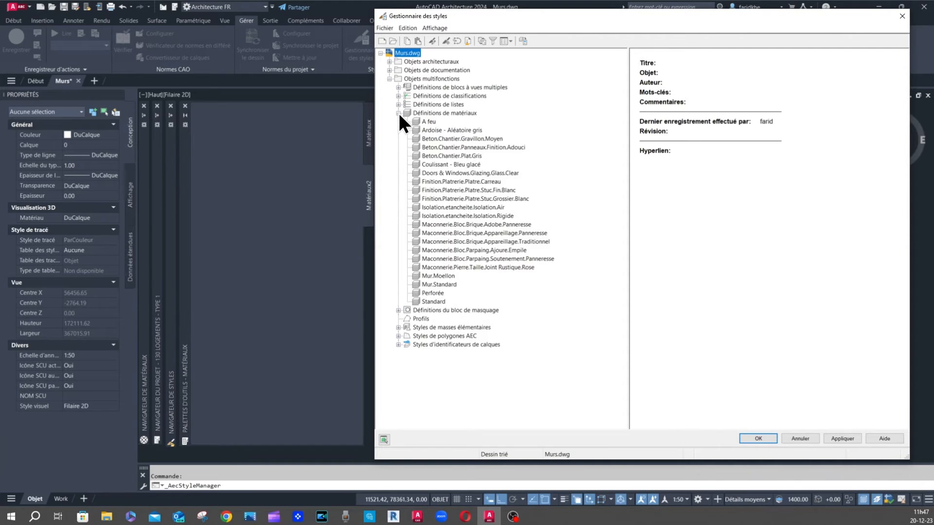
# Add the Ardoise - Aléatoire gris material definition to the Matériaux2 tool palette and close the style manager
pyautogui.click(456, 130)
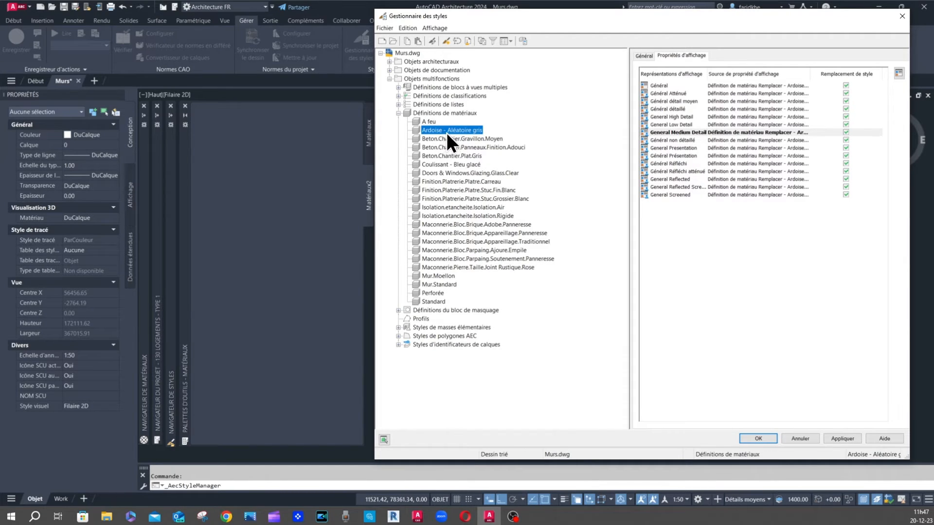
pyautogui.moveTo(418, 130); pyautogui.dragTo(282, 139)
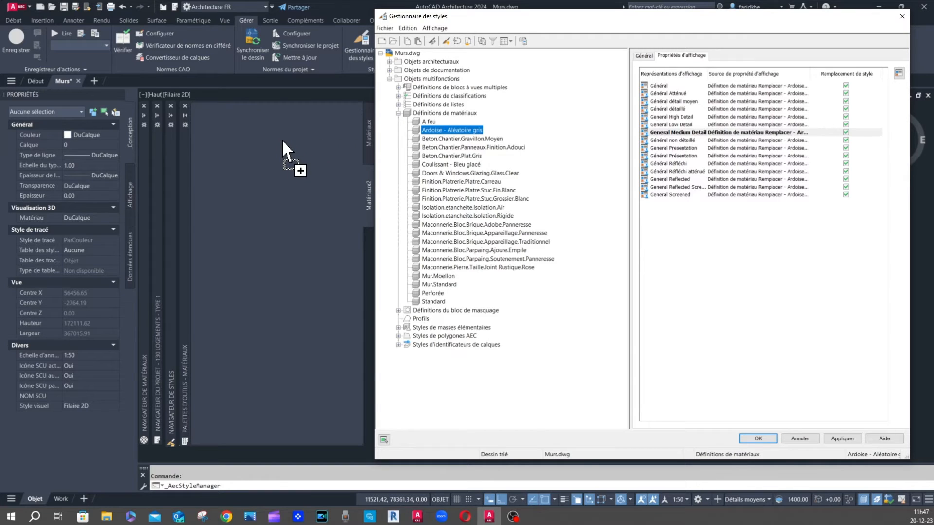
pyautogui.click(755, 439)
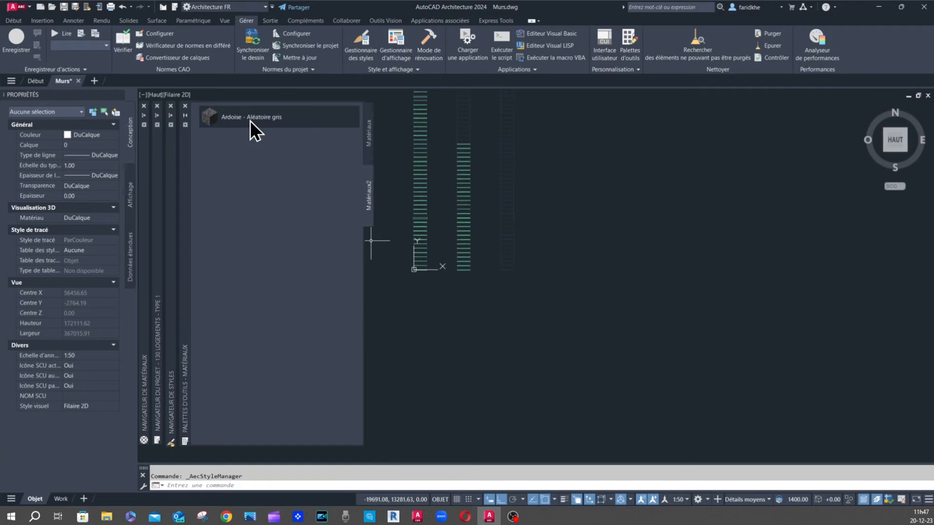
# Draw a horizontal Standard wall 6000 long, 240 wide and 3000 high just below the faint existing outline
pyautogui.click(230, 117)
pyautogui.click(552, 323)
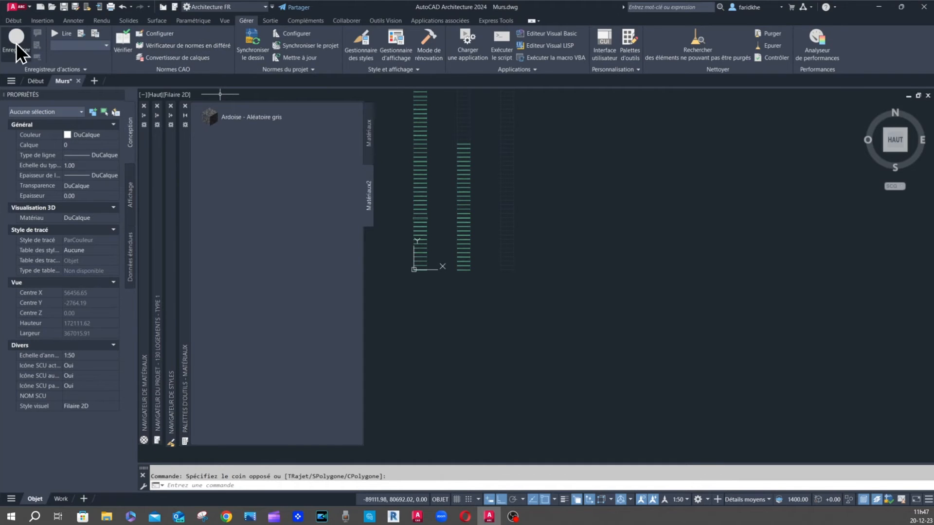
pyautogui.click(13, 21)
pyautogui.click(50, 33)
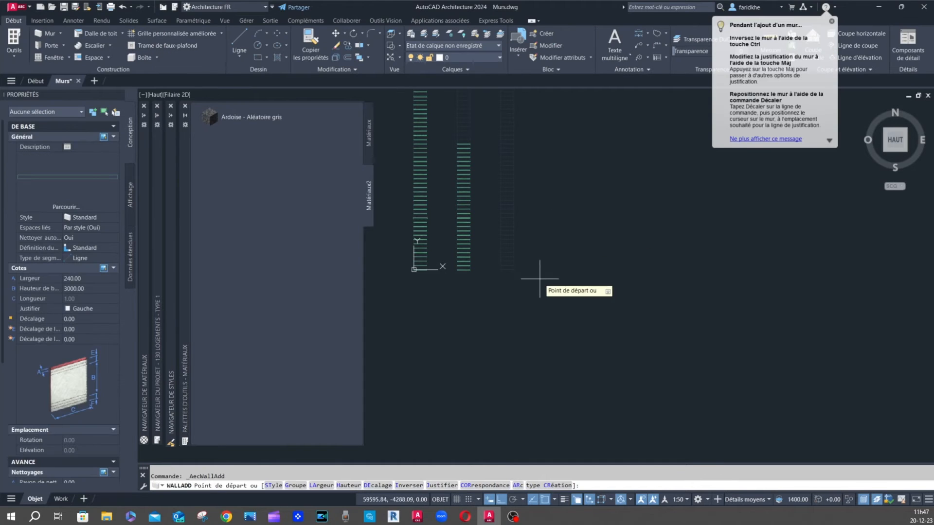
pyautogui.scroll(6, 520, 278)
pyautogui.scroll(-4, 490, 273)
pyautogui.scroll(4, 473, 265)
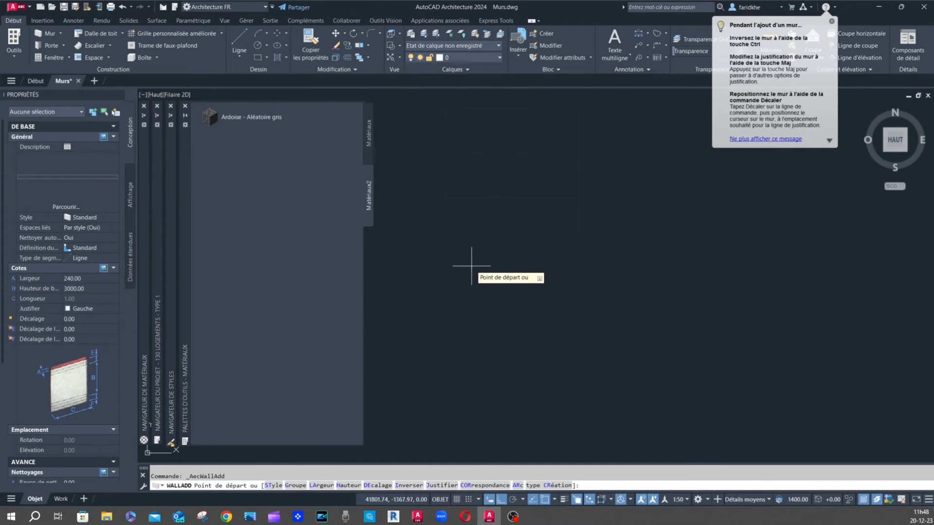
pyautogui.click(446, 241)
pyautogui.click(579, 242)
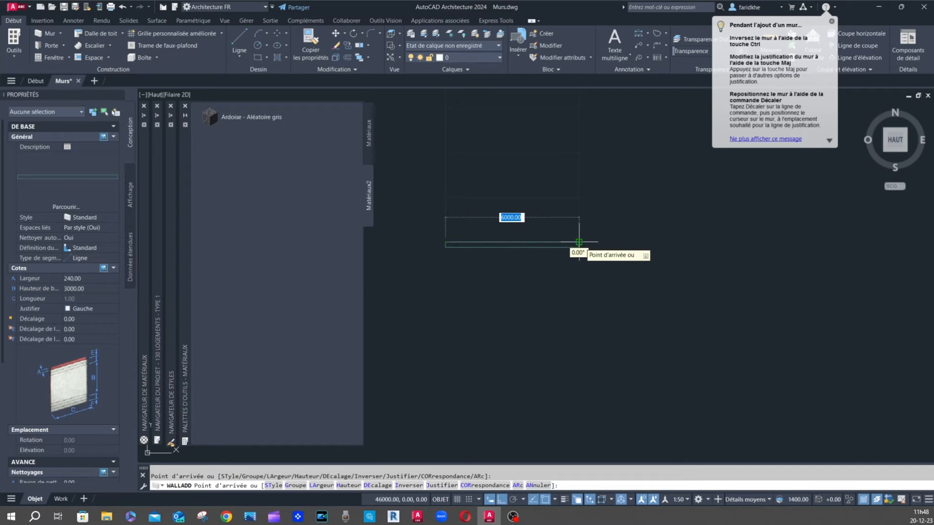
pyautogui.press('Escape')
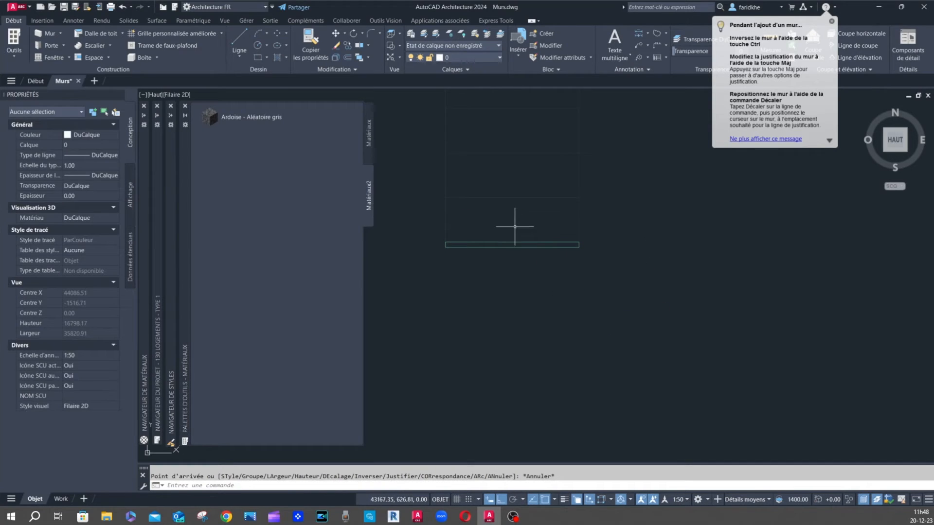
# Copy the new wall's style under the name mur en ardoise and rename its component to ardoise
pyautogui.click(516, 244)
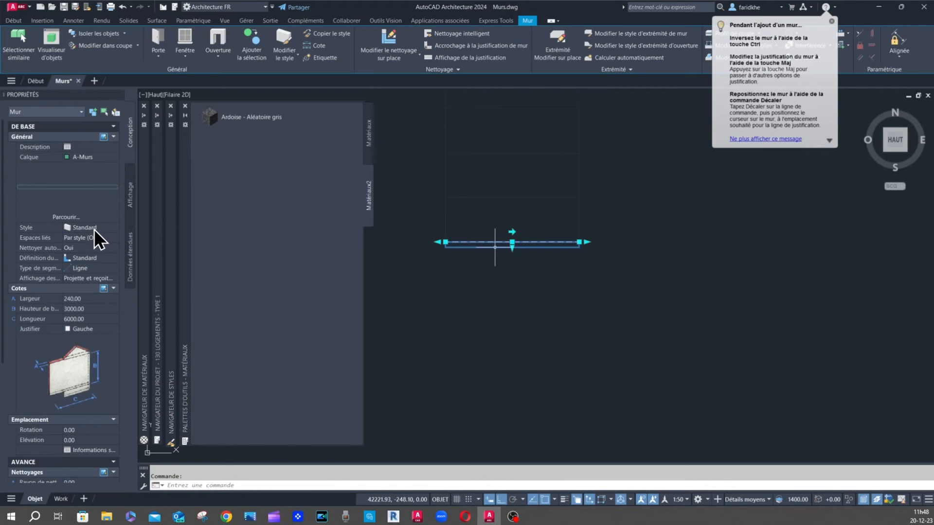
pyautogui.click(333, 35)
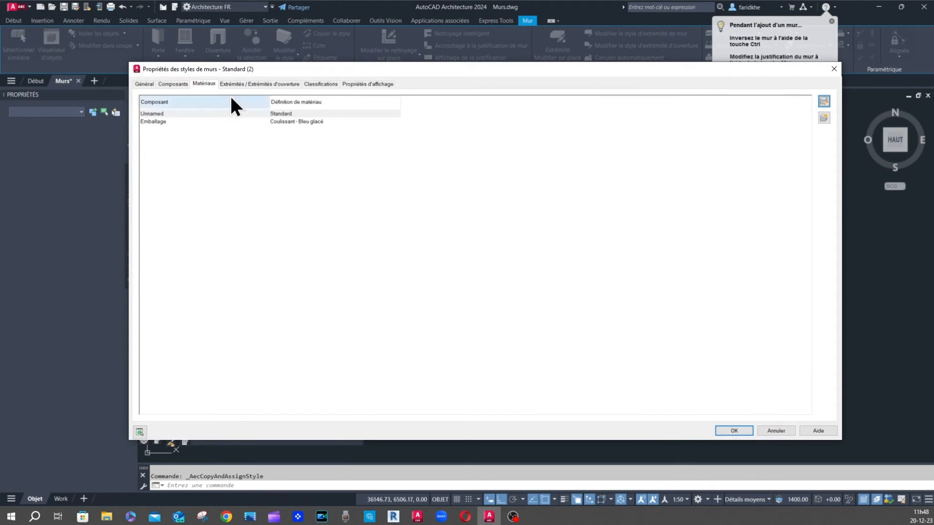
pyautogui.click(141, 85)
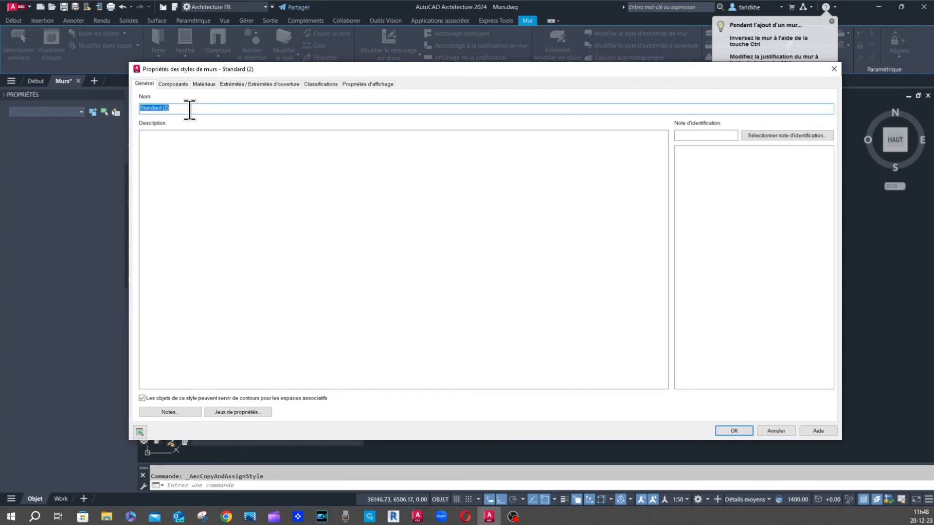
pyautogui.write('mur en ardoise')
pyautogui.click(177, 85)
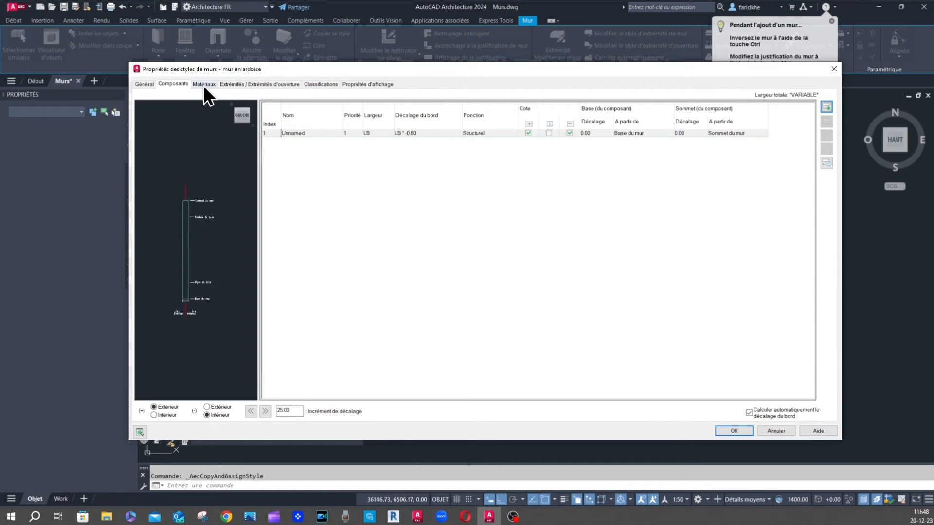
pyautogui.click(311, 132)
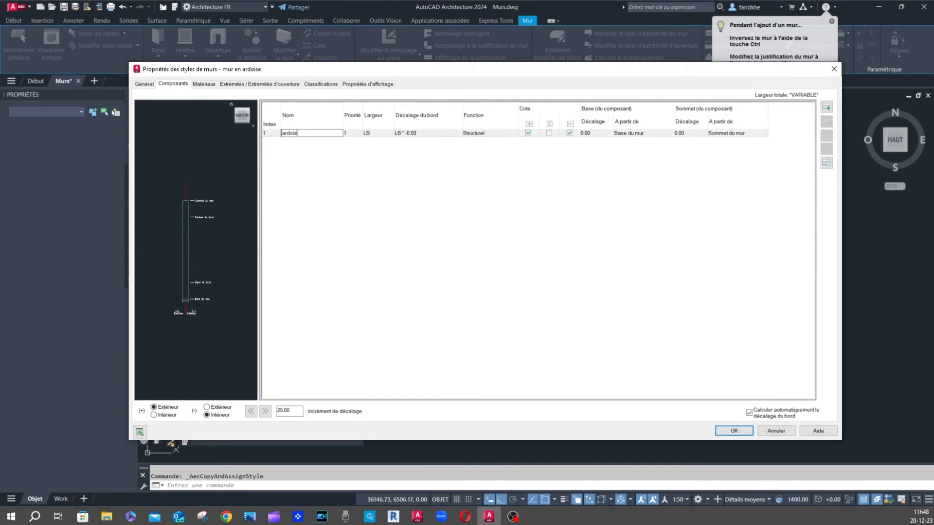
# Assign the Ardoise - Aléatoire gris material definition to the ardoise component and Standard to the Emballage component
pyautogui.click(204, 84)
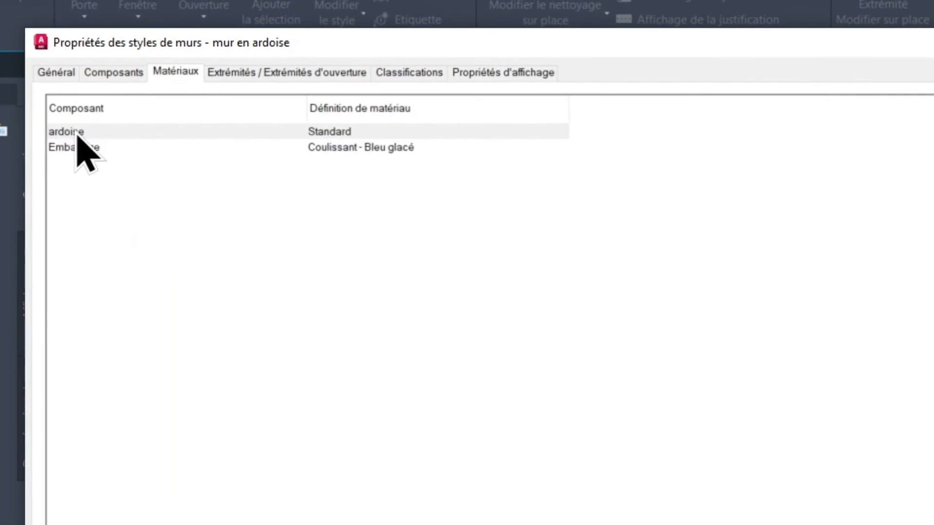
pyautogui.click(559, 133)
pyautogui.click(559, 133)
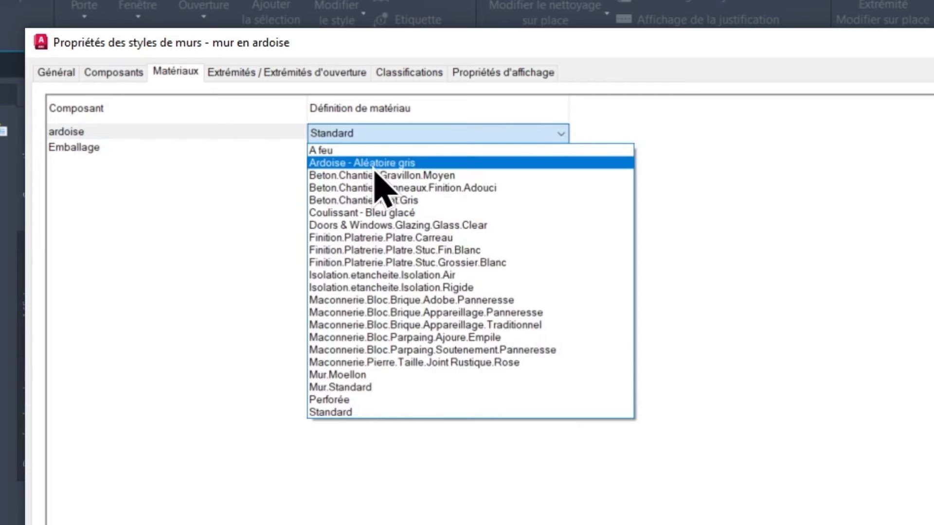
pyautogui.click(398, 165)
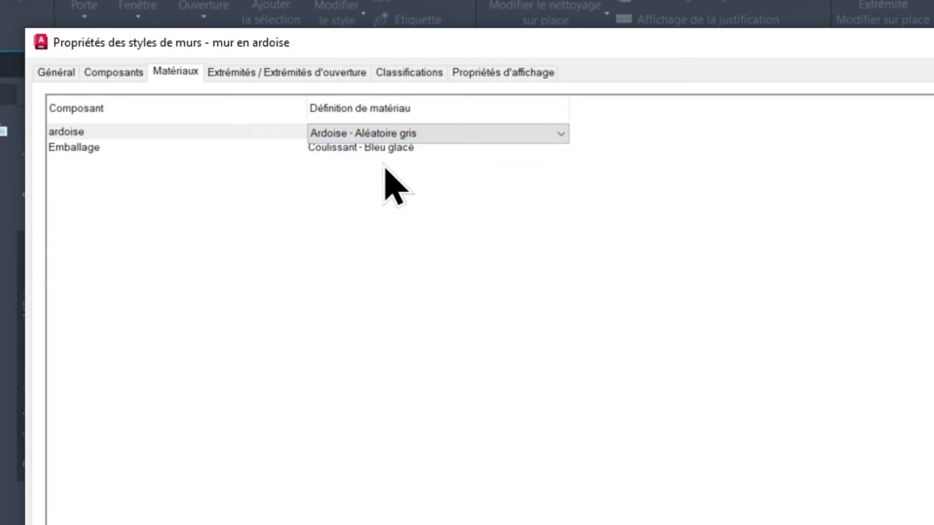
pyautogui.click(392, 153)
pyautogui.click(392, 151)
pyautogui.click(392, 150)
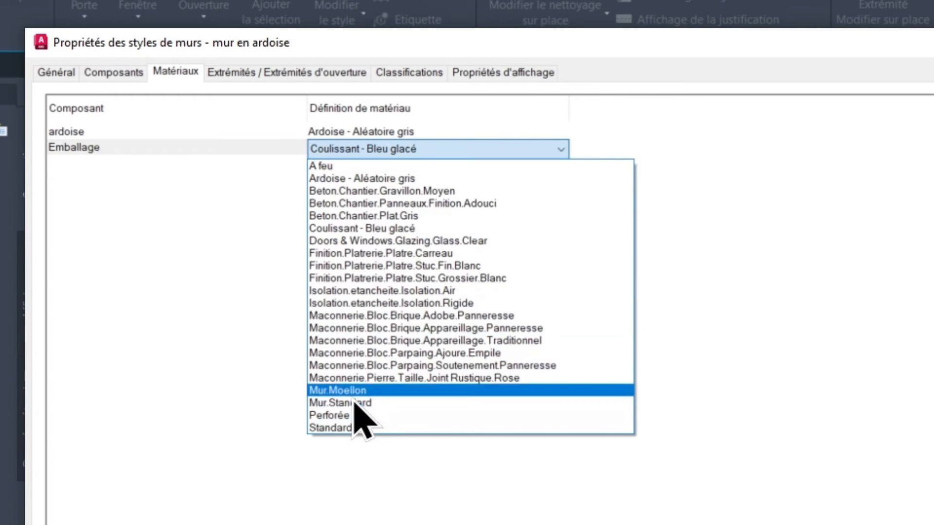
pyautogui.click(350, 428)
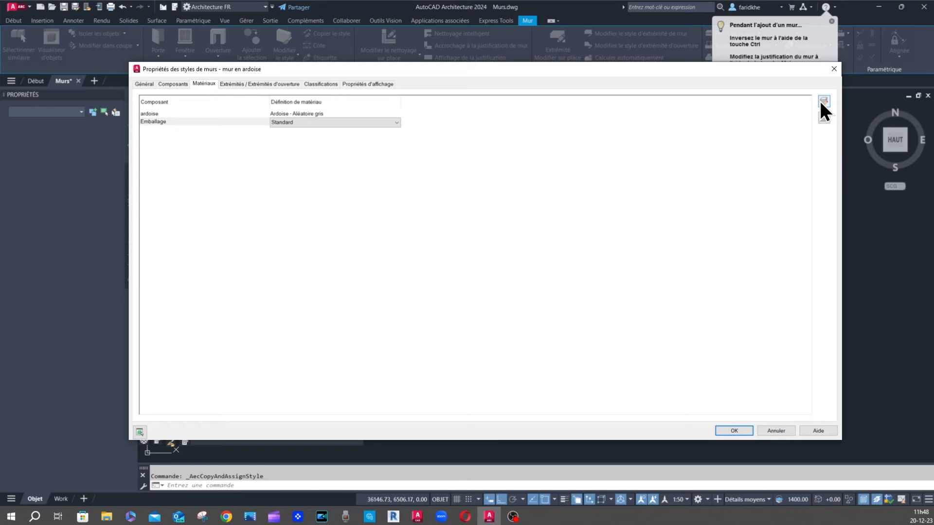
# Check the display representations of the Emballage component's Standard material definition and the ardoise component's Ardoise - Aléatoire gris definition
pyautogui.click(823, 101)
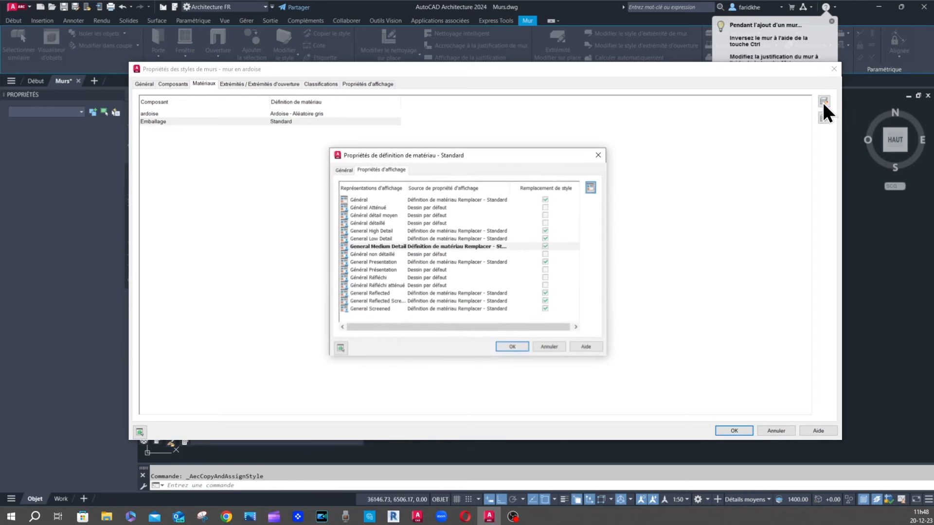
pyautogui.click(518, 347)
pyautogui.click(165, 115)
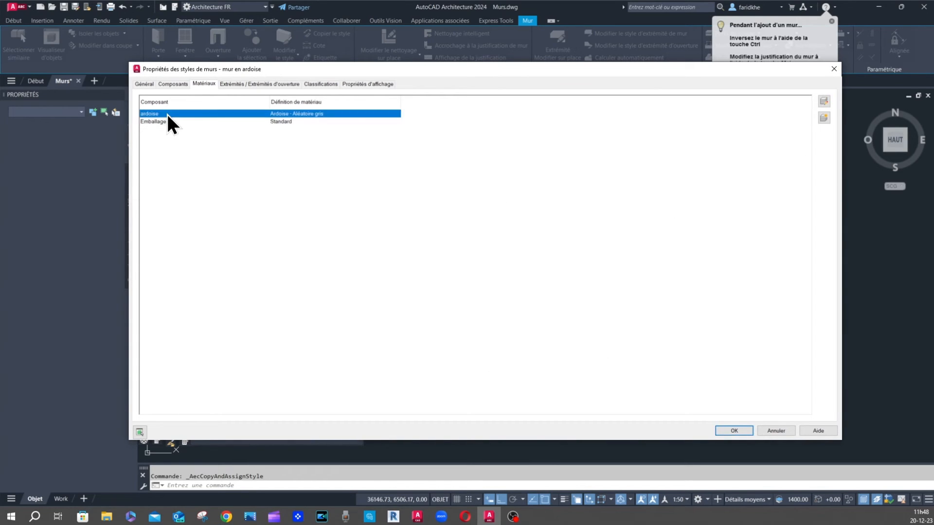
pyautogui.click(824, 102)
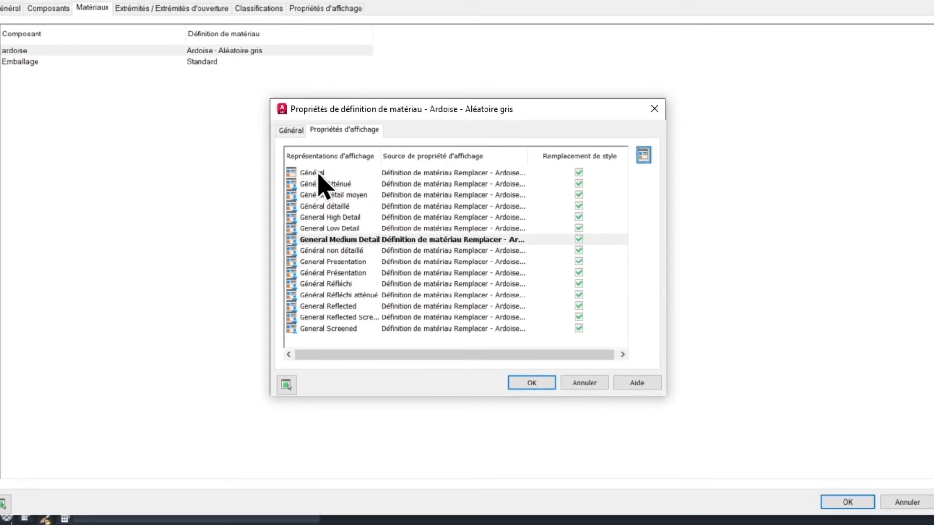
pyautogui.click(362, 201)
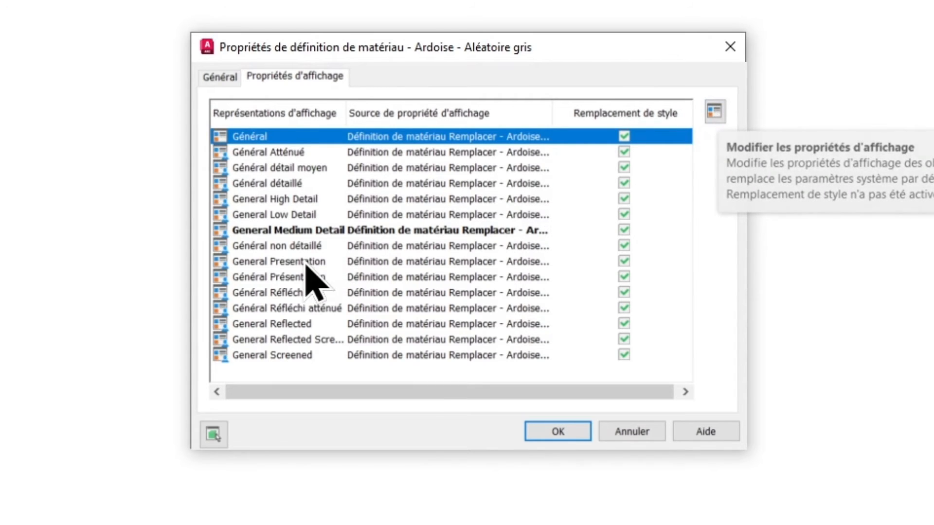
pyautogui.click(266, 233)
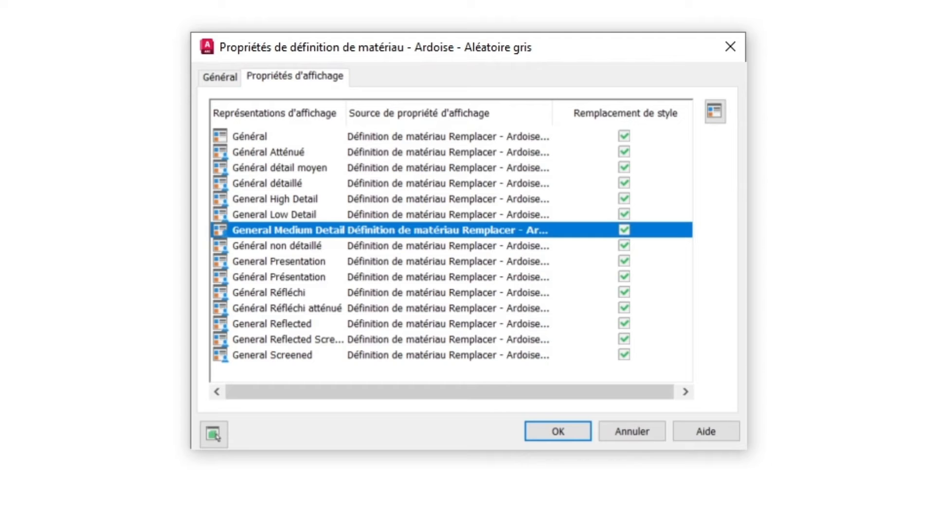
# For the material's Général representation, set the mapping to Mapping de faces and both 3D section render materials to General.Coupe.Surface
pyautogui.click(251, 138)
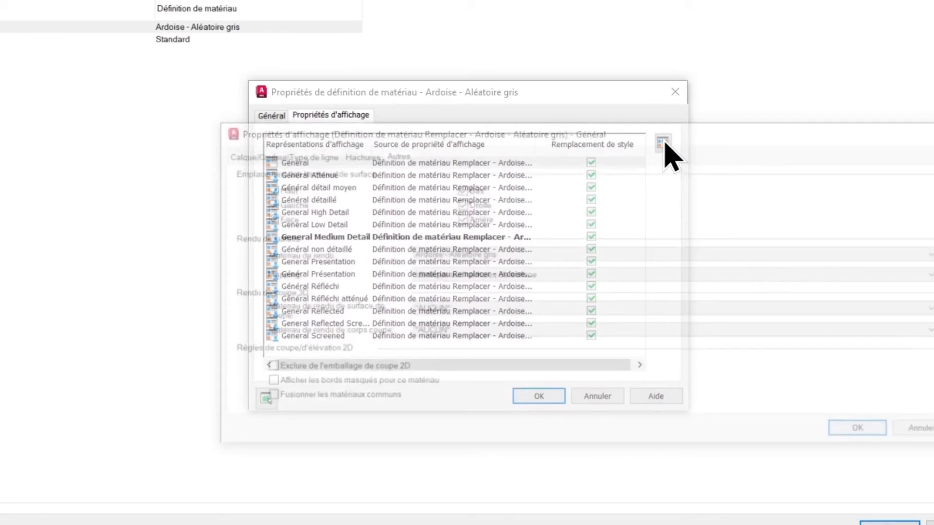
pyautogui.click(714, 112)
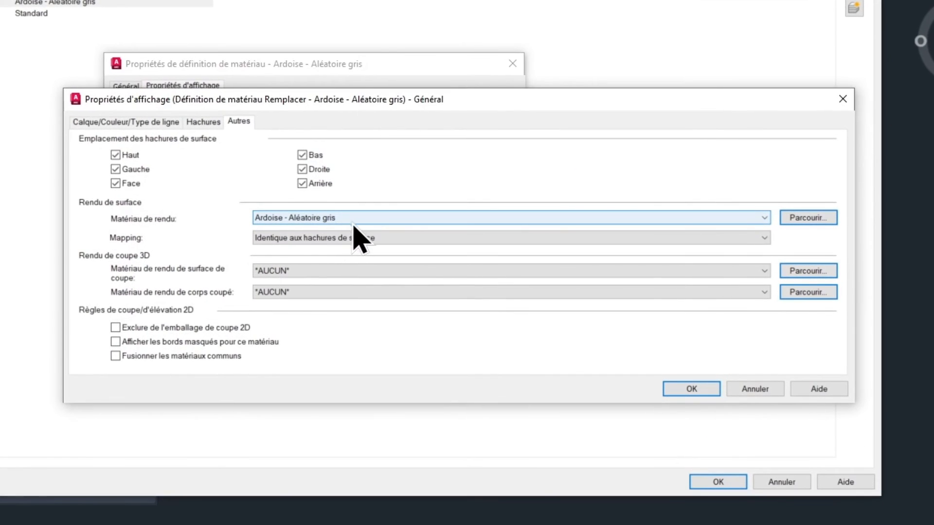
pyautogui.click(343, 239)
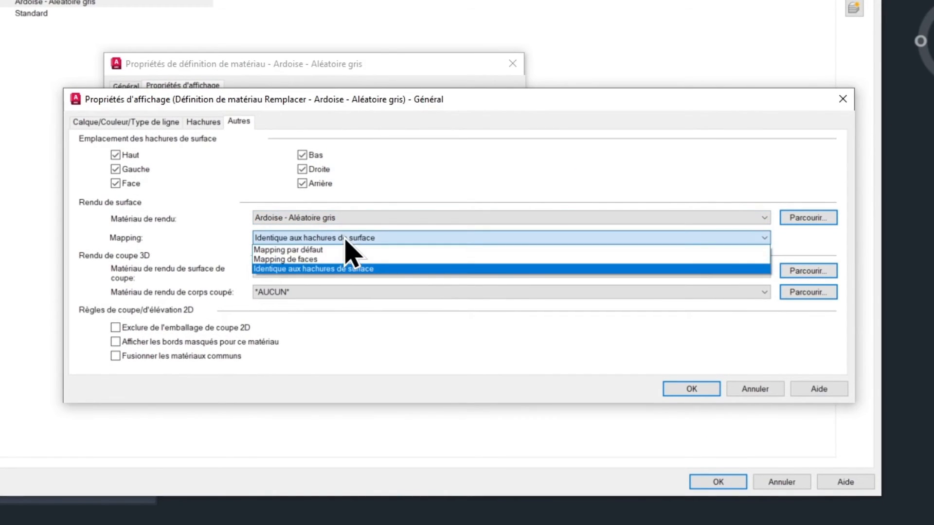
pyautogui.click(301, 261)
pyautogui.click(298, 271)
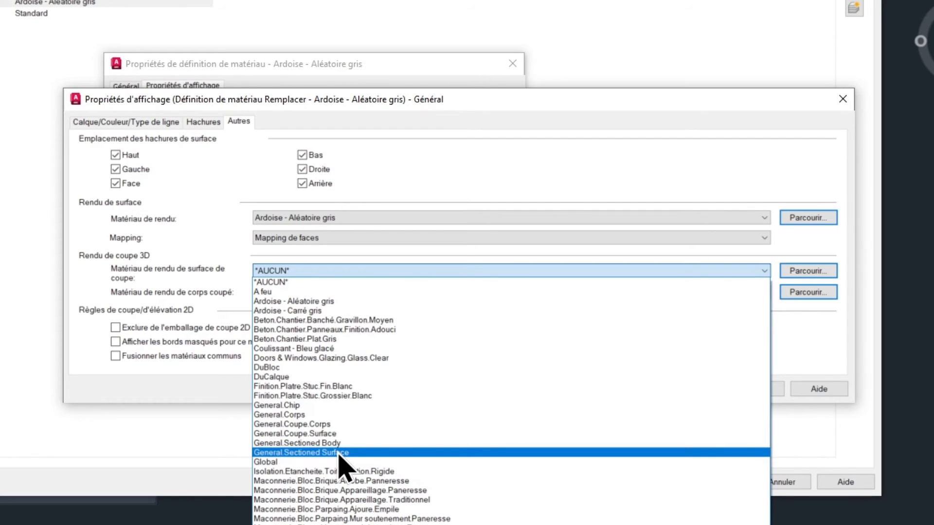
pyautogui.click(342, 434)
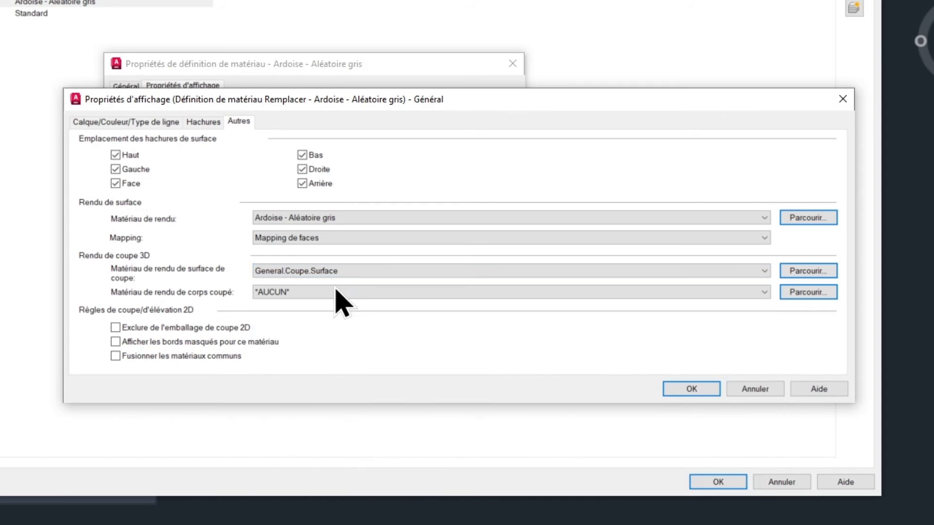
pyautogui.click(335, 292)
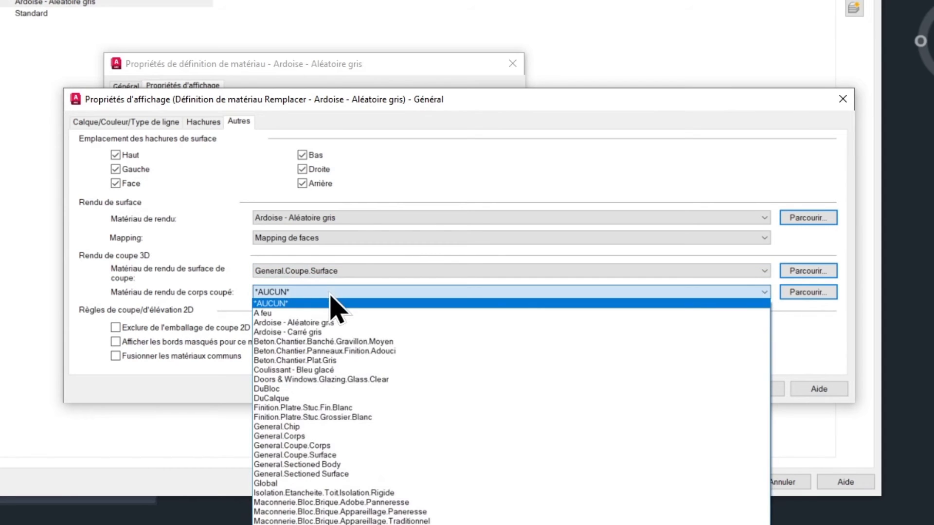
pyautogui.click(353, 455)
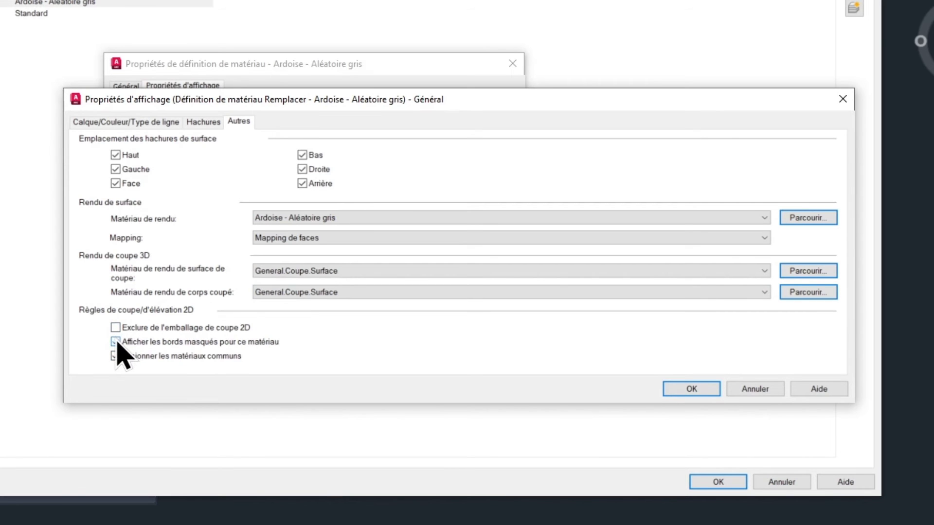
pyautogui.click(698, 393)
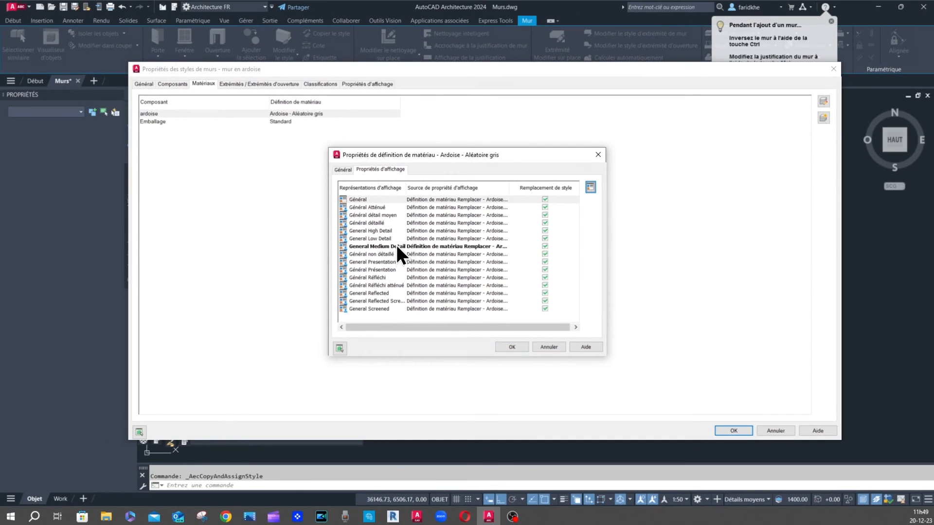
# For the General Medium Detail representation, set Mapping de faces and use General.Coupe.Surface for both the cut surface and cut body
pyautogui.click(397, 246)
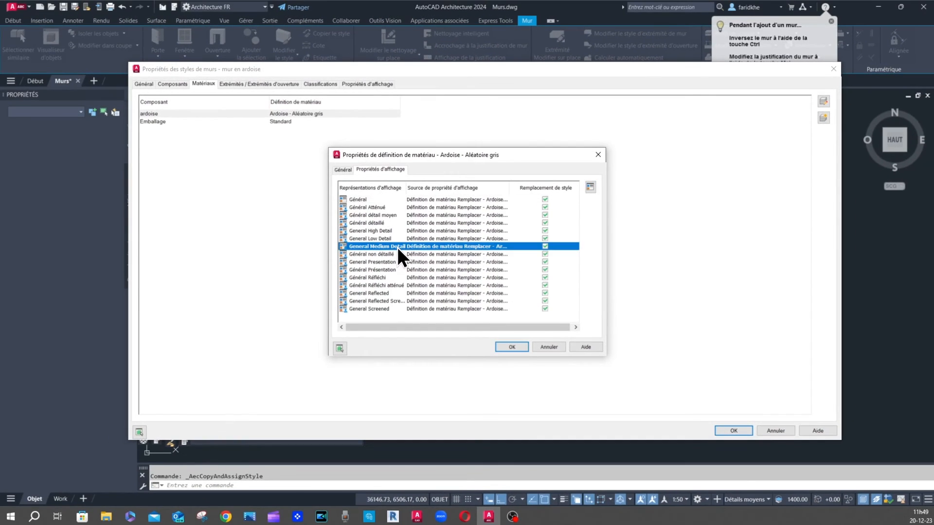
pyautogui.click(590, 187)
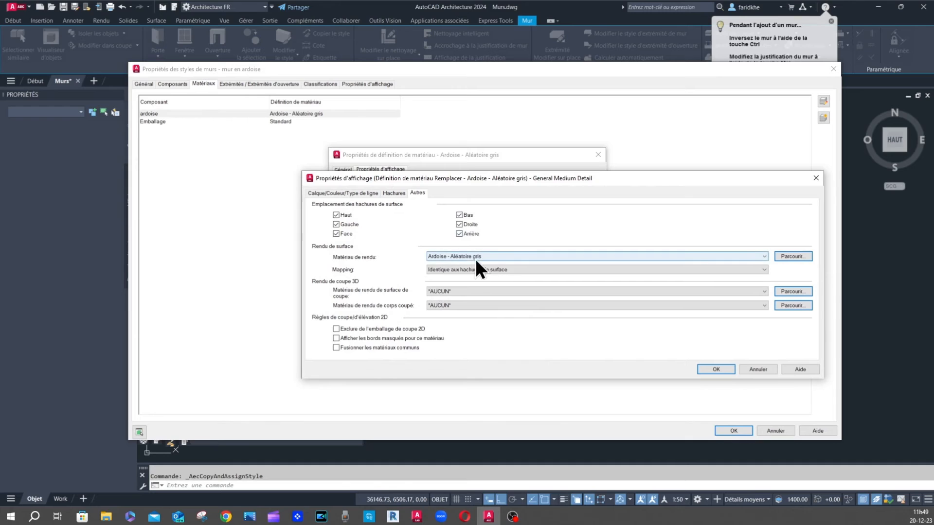
pyautogui.click(471, 269)
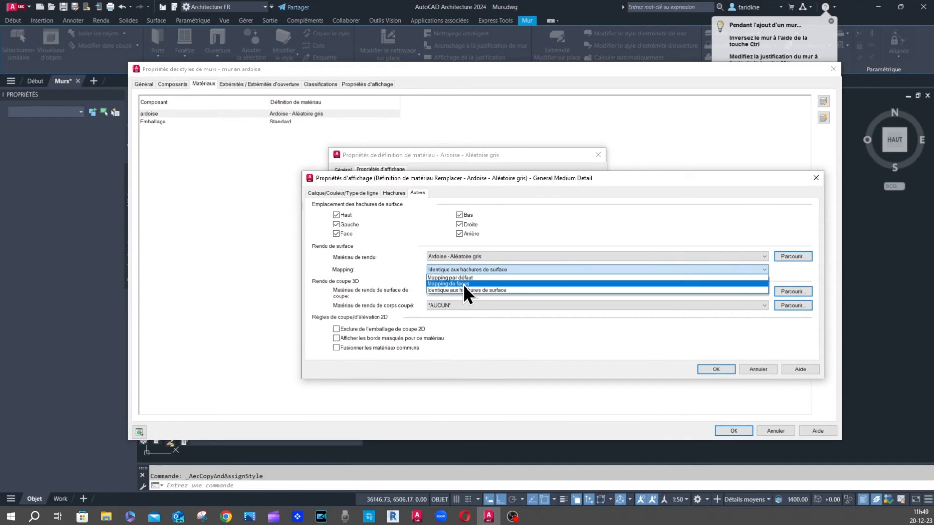
pyautogui.click(463, 284)
pyautogui.click(460, 292)
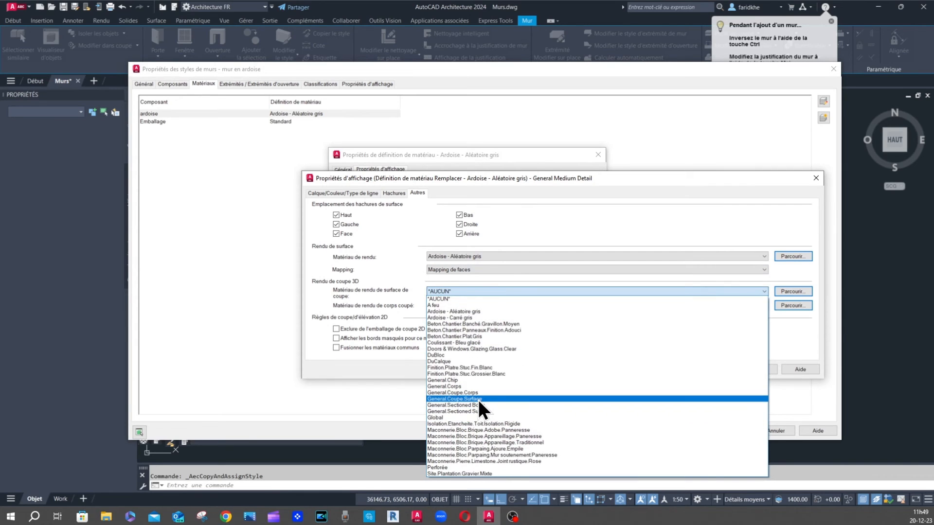
pyautogui.click(478, 398)
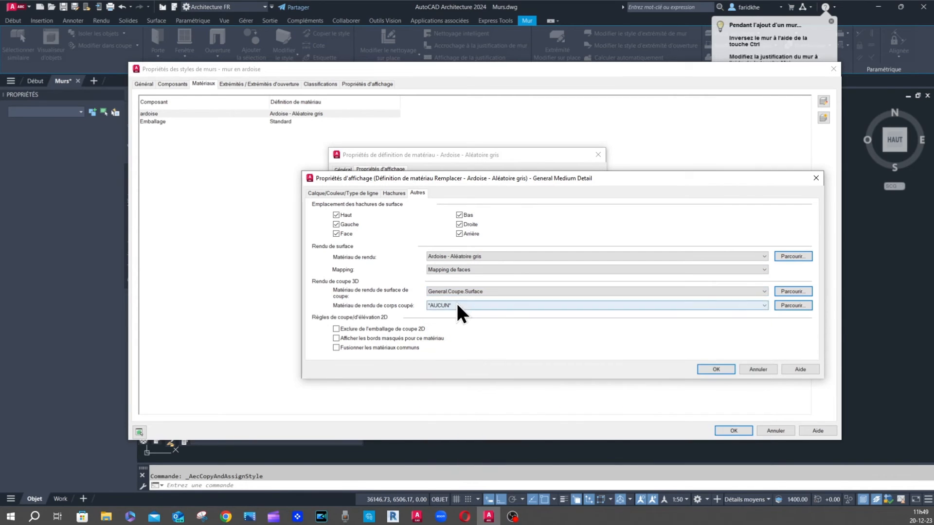
pyautogui.click(457, 305)
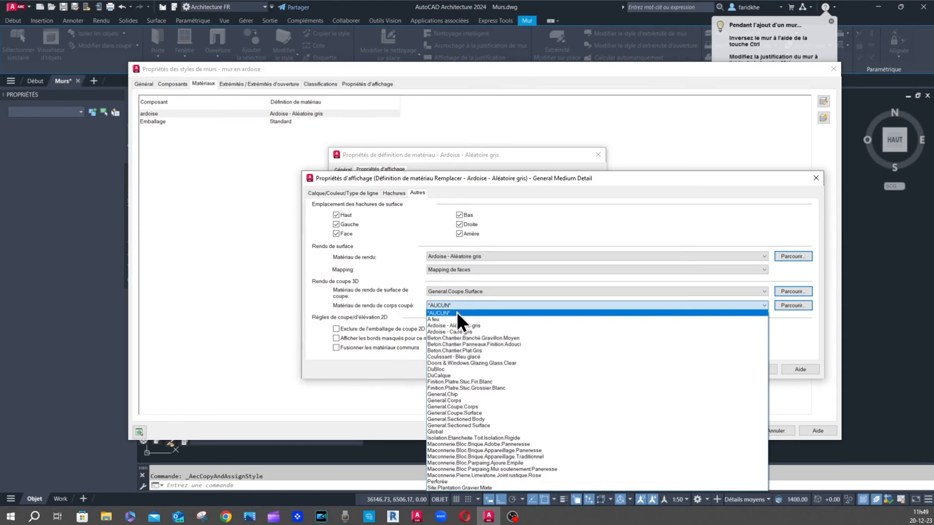
pyautogui.click(468, 416)
pyautogui.click(705, 367)
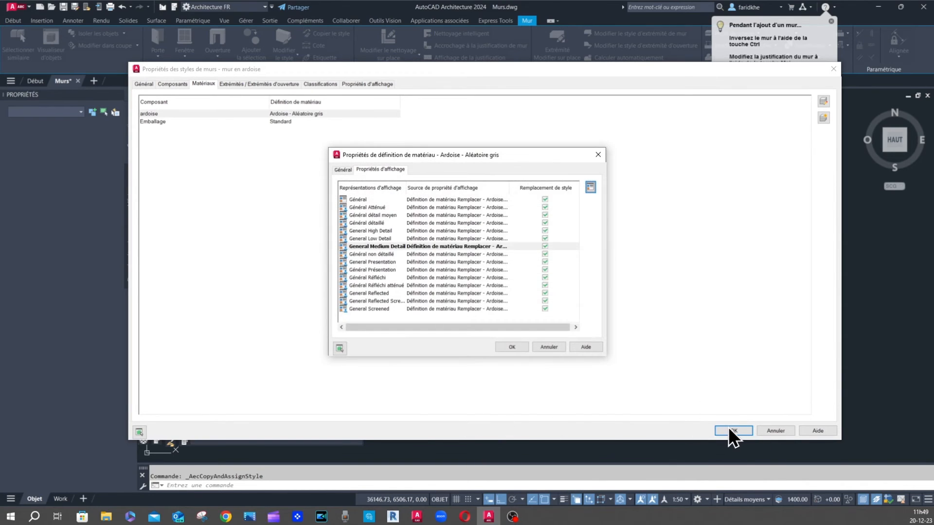
# Confirm the material and wall style changes, and show the wall in a south-east isometric view with the Réaliste visual style
pyautogui.click(512, 349)
pyautogui.click(733, 430)
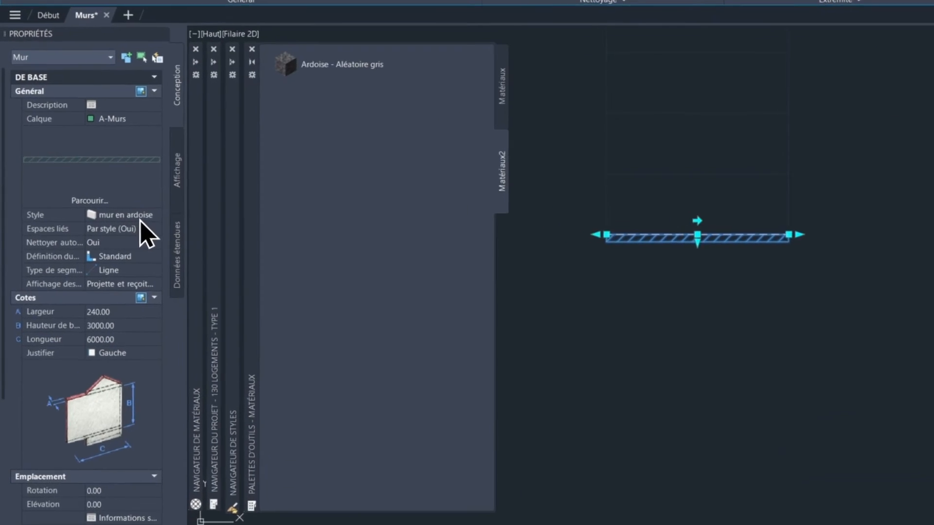
pyautogui.click(108, 229)
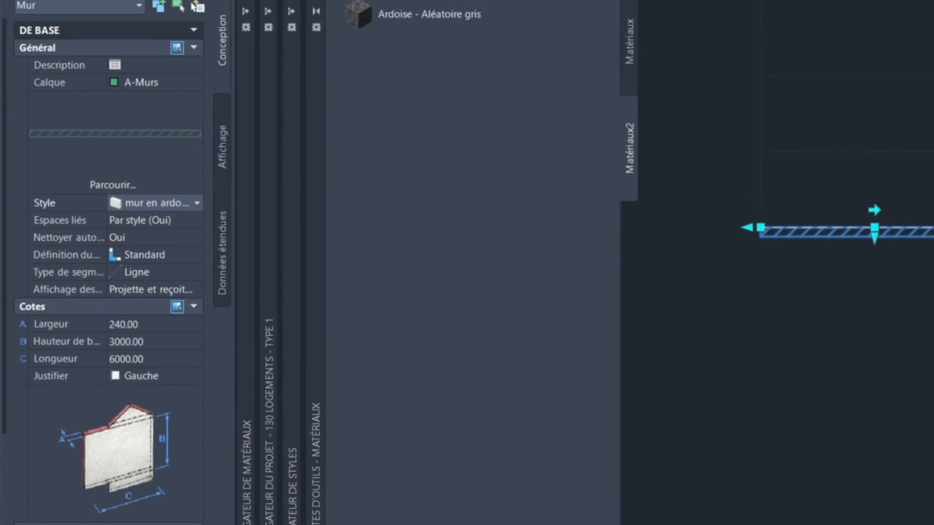
pyautogui.click(906, 152)
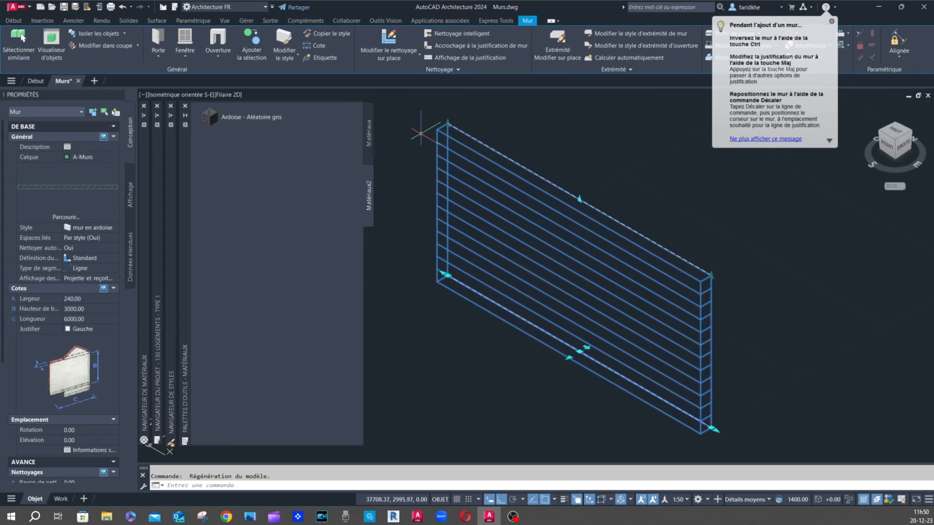
pyautogui.click(232, 96)
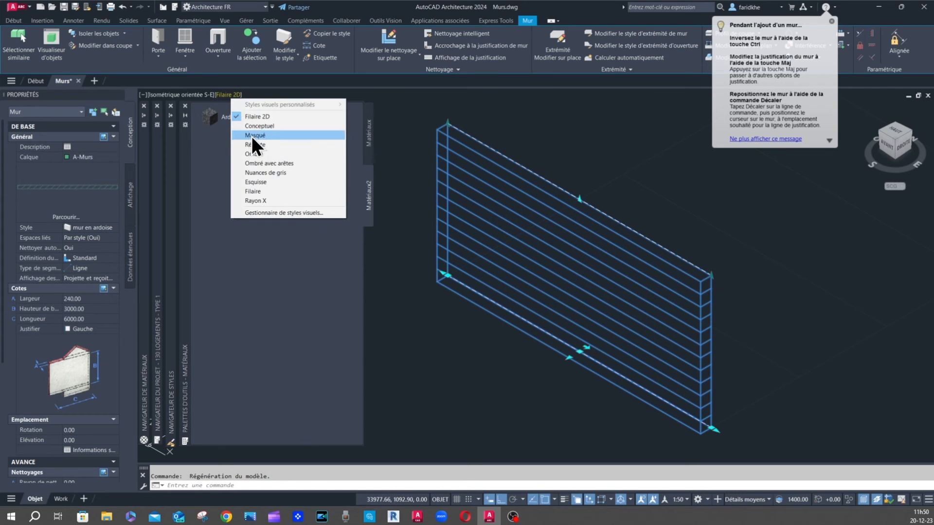
pyautogui.click(266, 145)
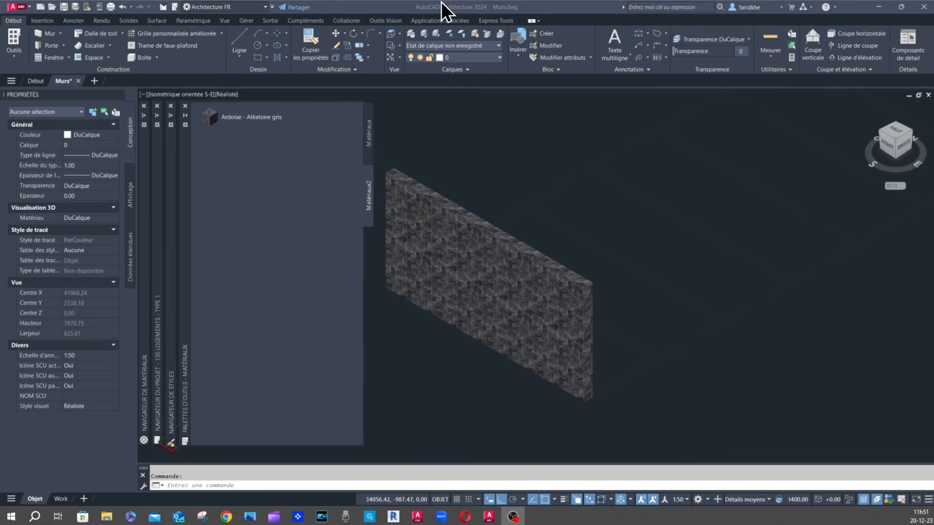
pyautogui.click(442, 4)
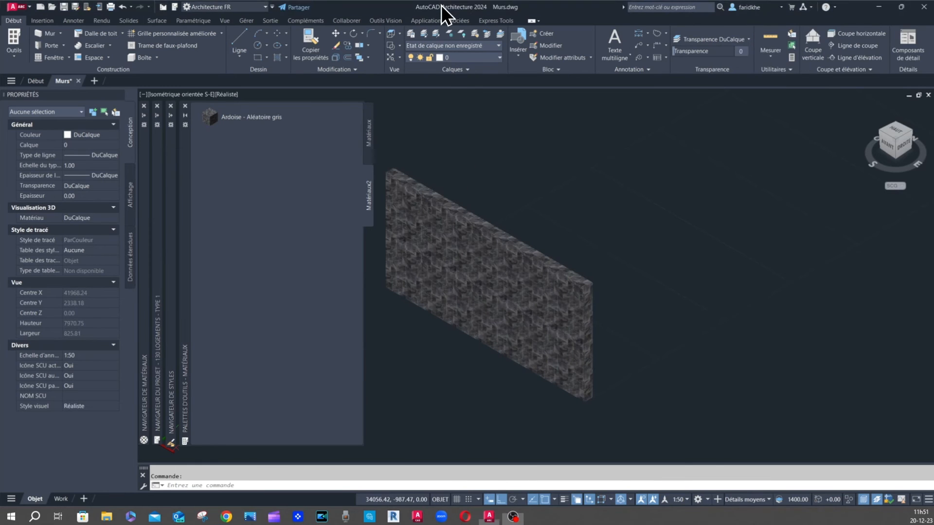
pyautogui.moveTo(147, 177)
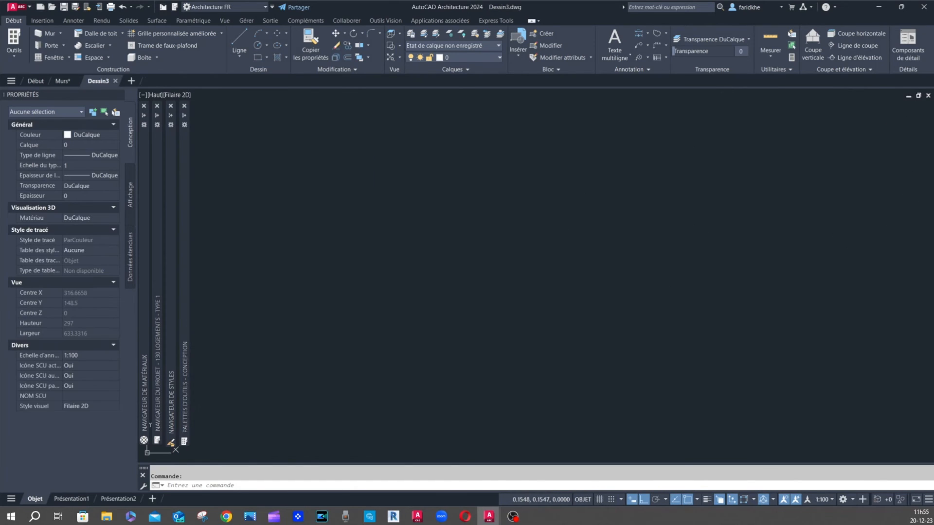
pyautogui.click(574, 189)
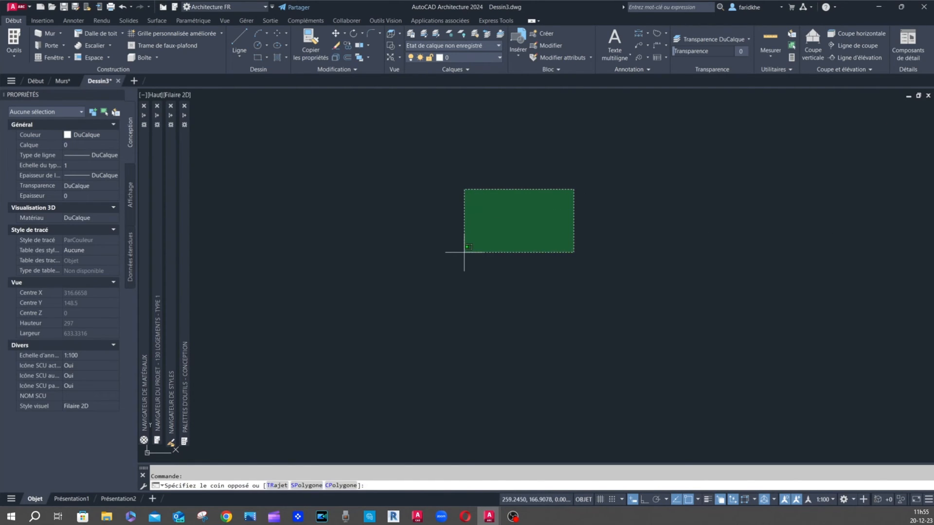
pyautogui.click(465, 252)
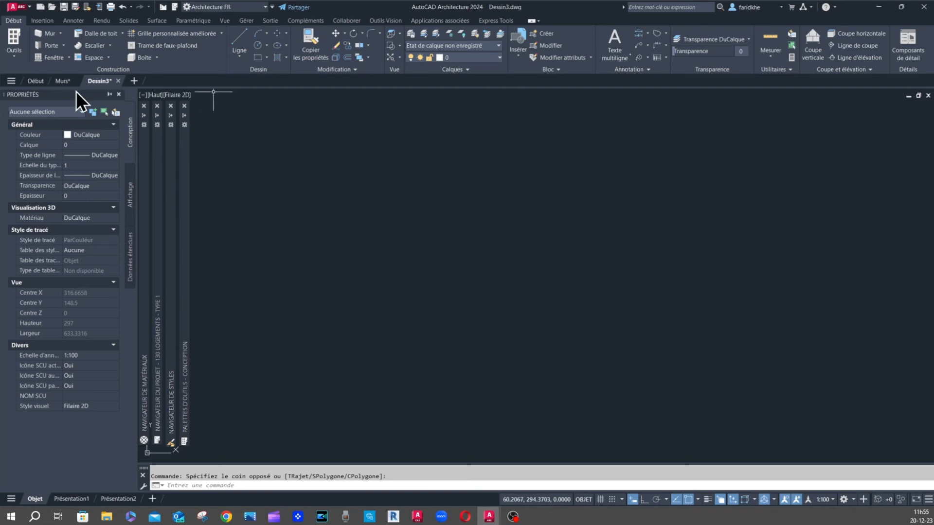
pyautogui.click(66, 84)
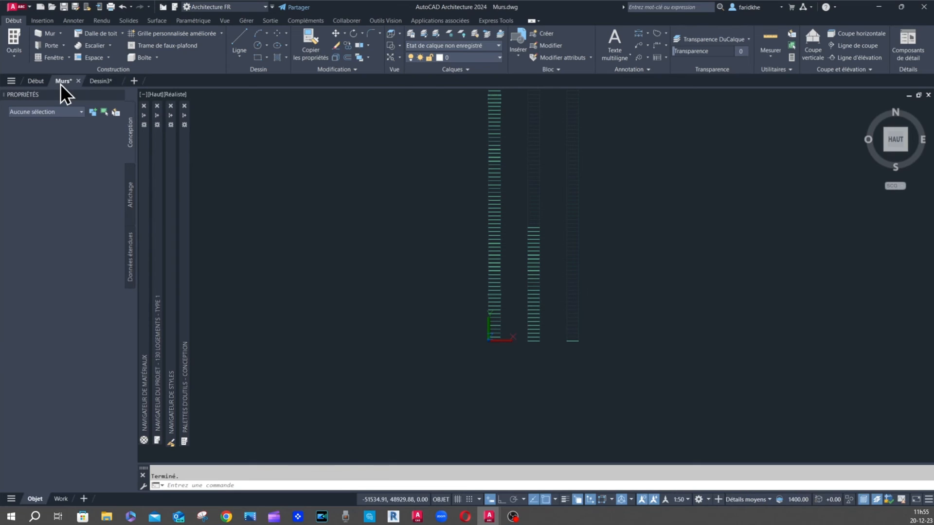
pyautogui.click(104, 82)
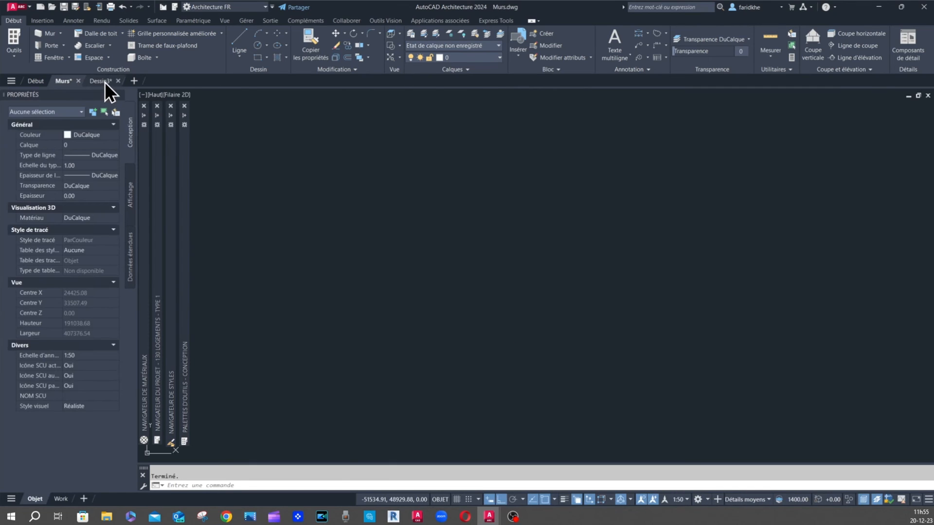
# From Dessin3, examine the material definitions of Murs.dwg in the Style Manager, including Ardoise - Aléatoire gris, without making changes
pyautogui.click(247, 21)
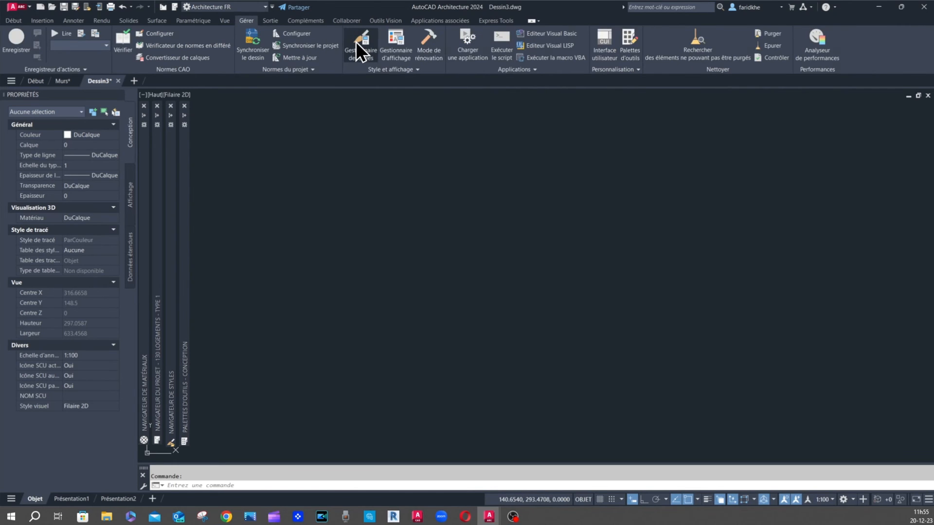
pyautogui.click(355, 41)
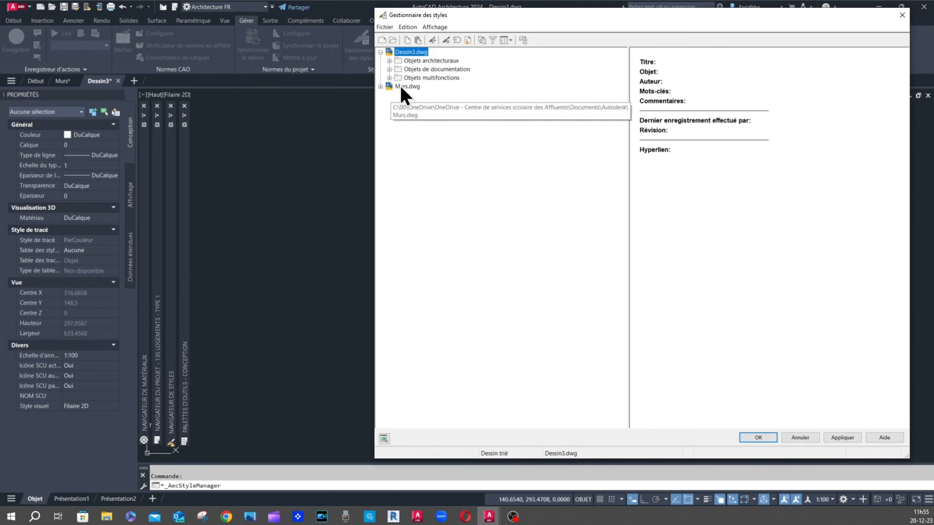
pyautogui.click(381, 86)
pyautogui.click(389, 112)
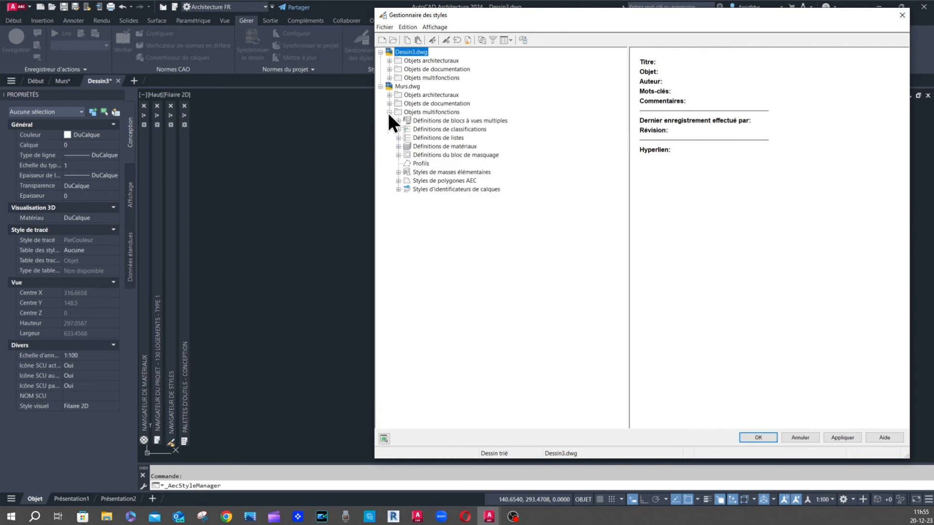
pyautogui.click(398, 155)
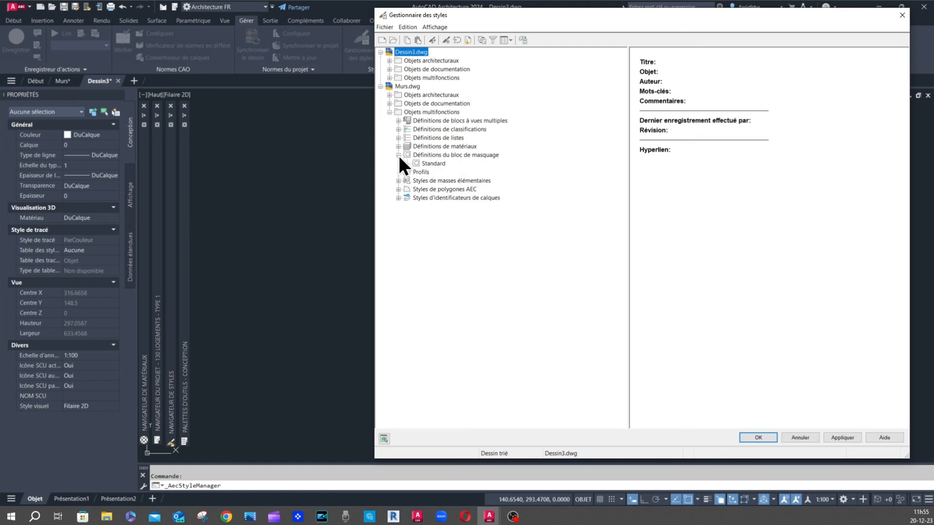
pyautogui.click(398, 146)
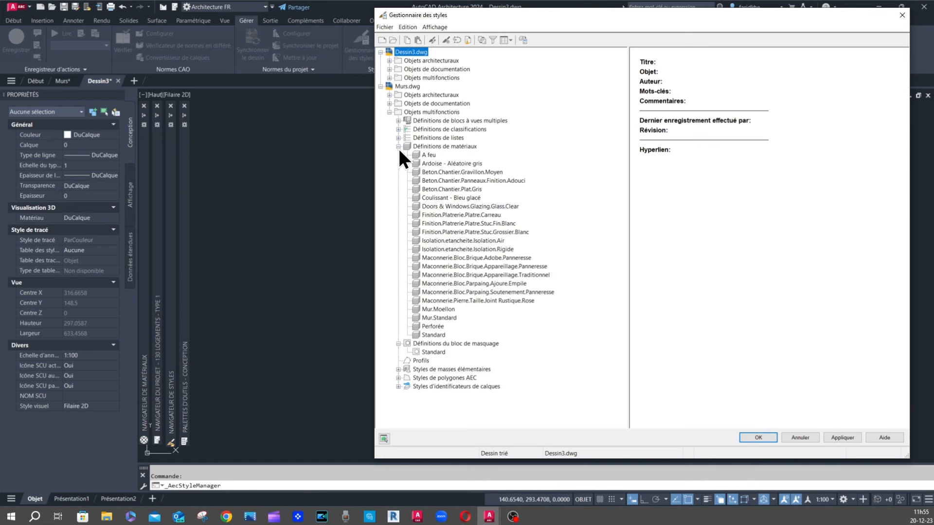
pyautogui.click(457, 164)
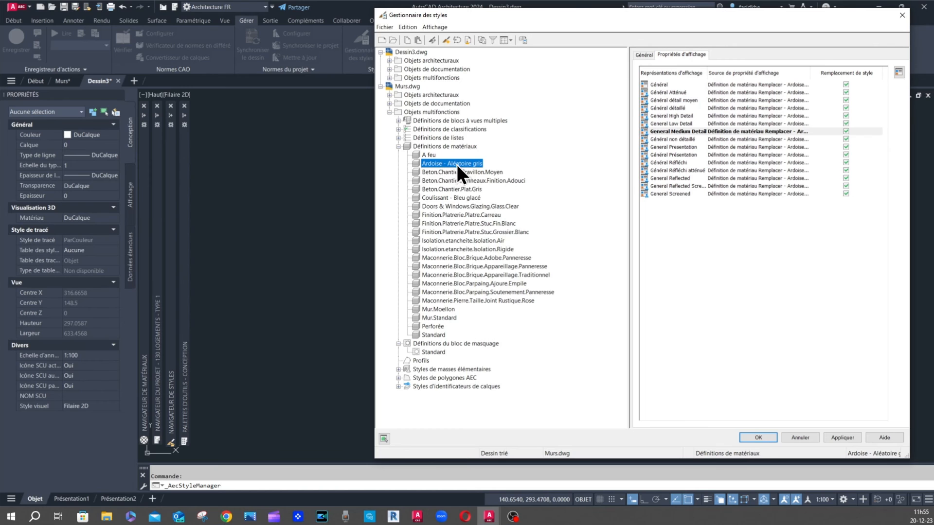
pyautogui.click(807, 435)
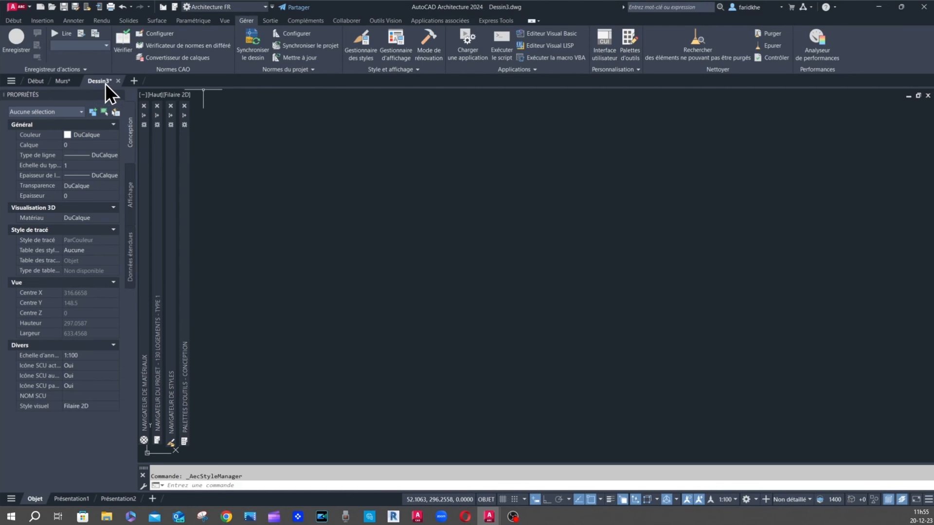
# In the Style Manager, copy the Ardoise - Aléatoire gris material definition from Murs.dwg into the material definitions of Dessin3.dwg
pyautogui.click(369, 47)
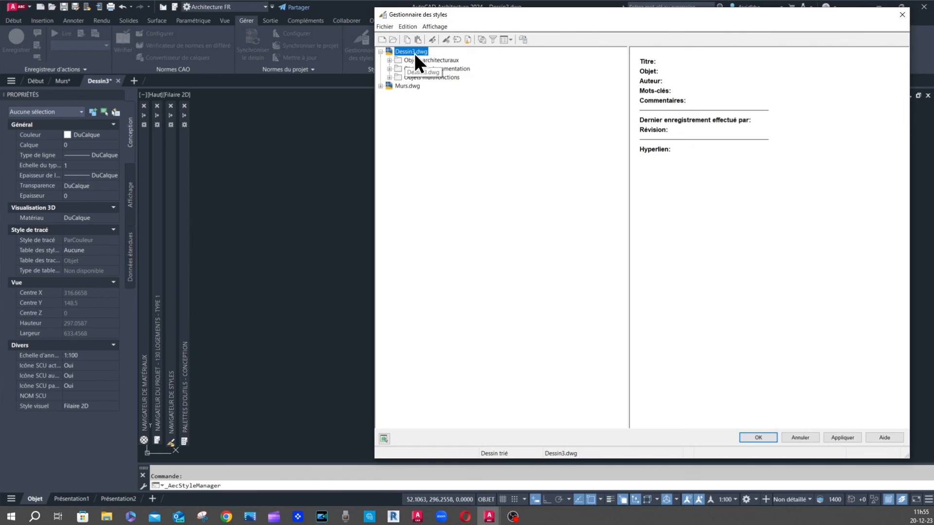
pyautogui.click(389, 77)
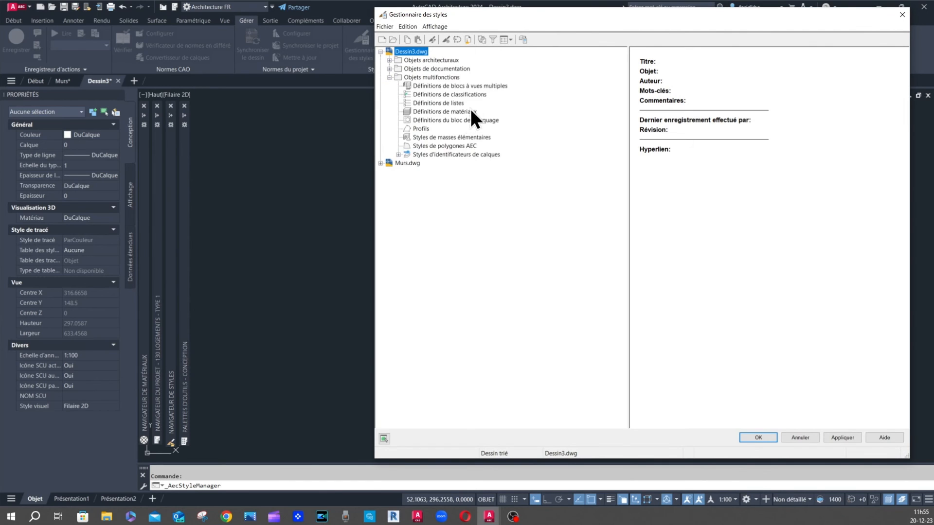
pyautogui.click(435, 112)
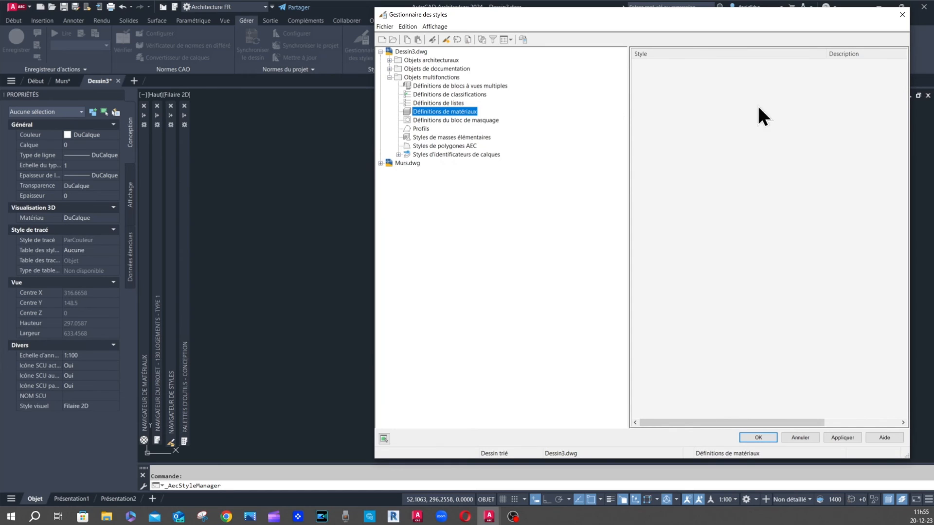
pyautogui.click(380, 164)
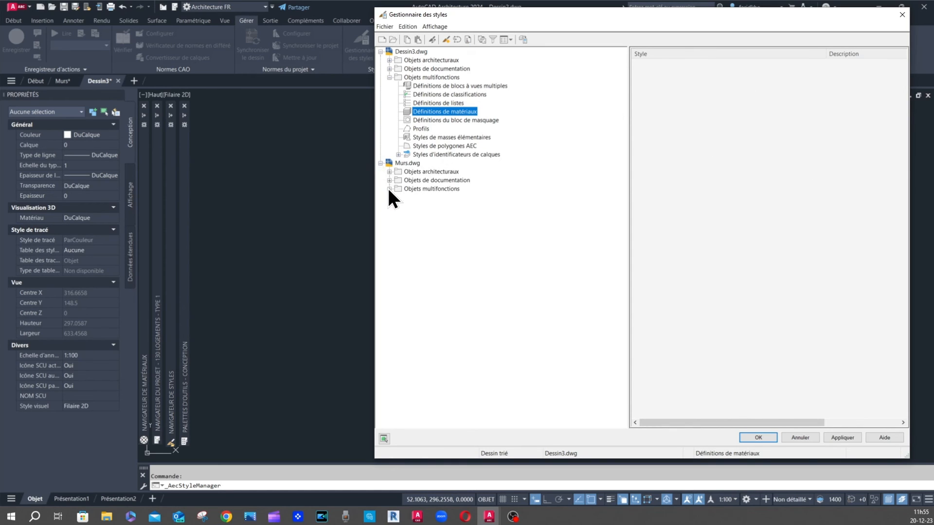
pyautogui.click(389, 189)
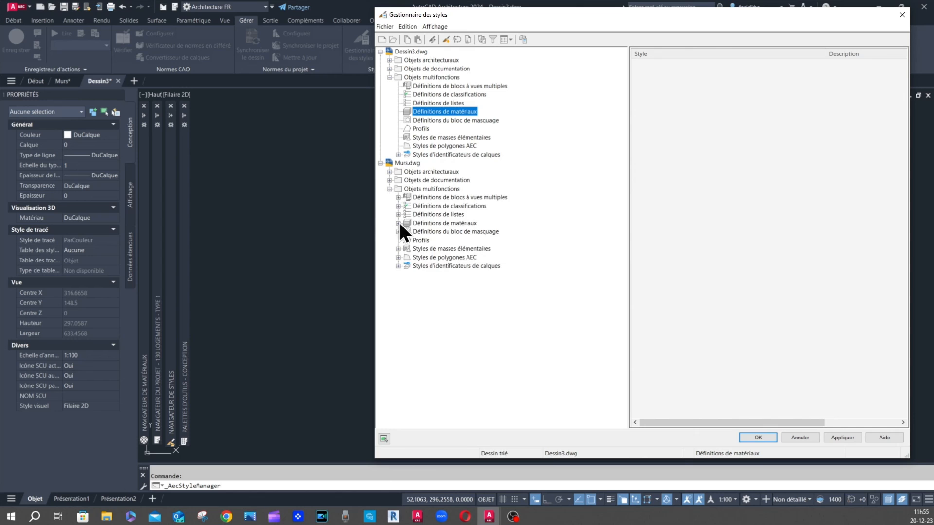
pyautogui.click(434, 222)
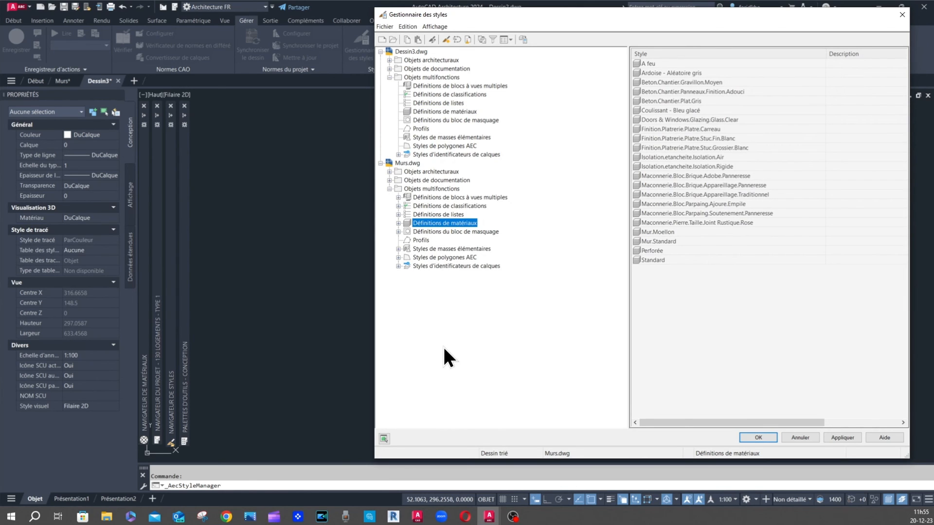
pyautogui.click(638, 73)
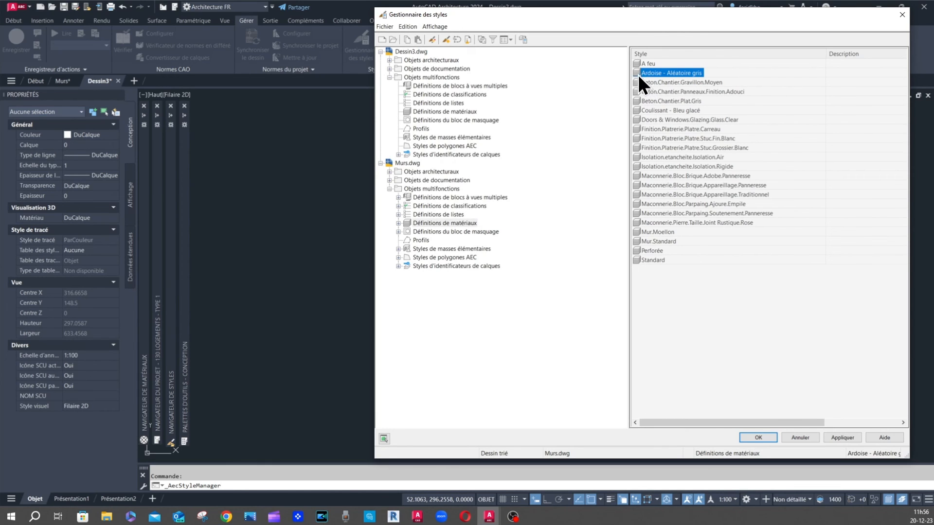
pyautogui.moveTo(638, 73); pyautogui.dragTo(441, 113)
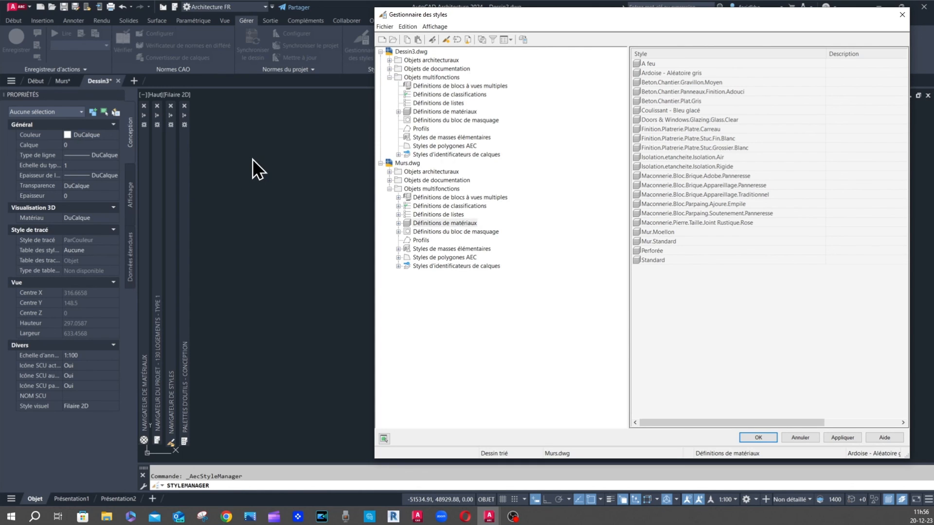
pyautogui.click(399, 112)
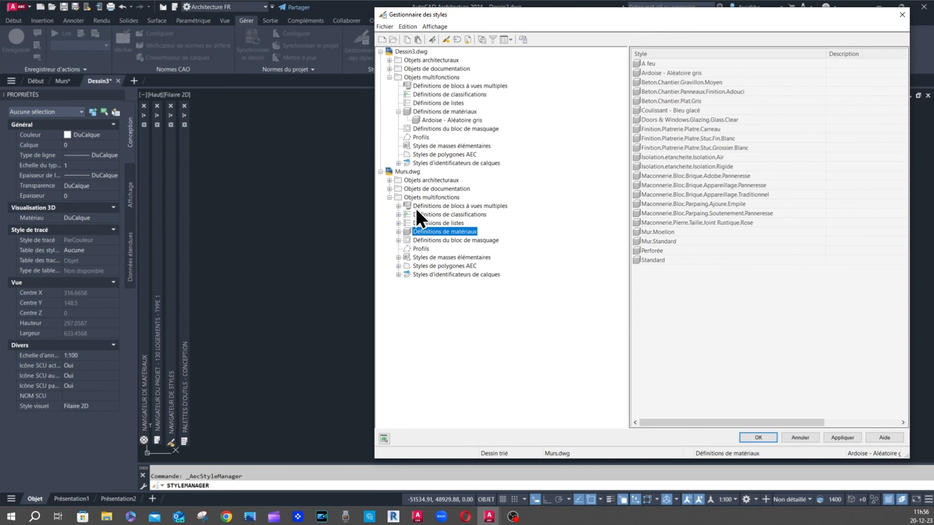
# Duplicate the -A feu wall style within the wall styles of Murs.dwg
pyautogui.click(389, 180)
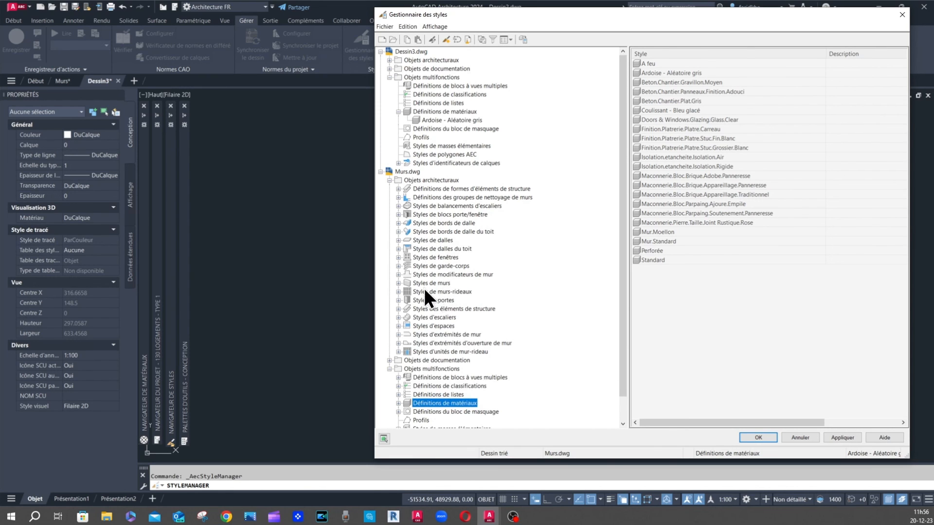
pyautogui.click(398, 284)
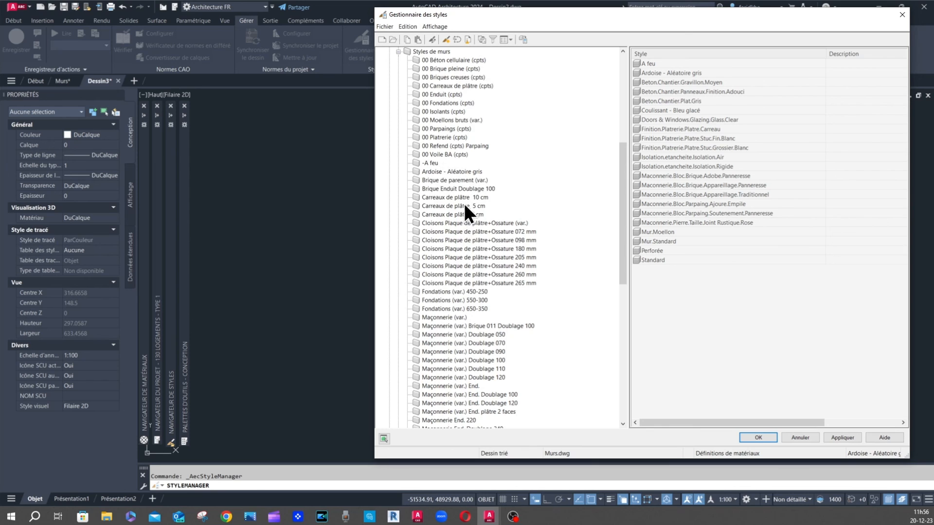
pyautogui.scroll(2, 477, 263)
pyautogui.click(430, 215)
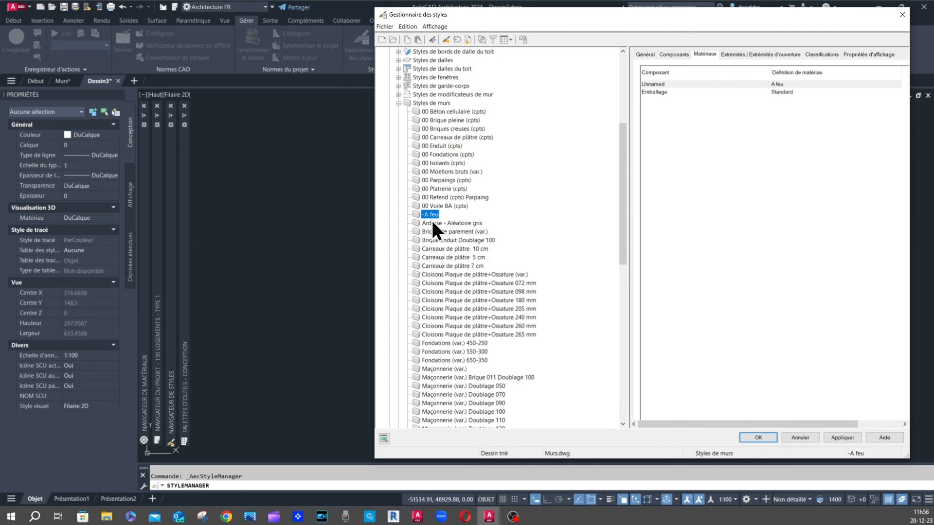
pyautogui.scroll(4, 460, 237)
pyautogui.hotkey('ctrl', 'v')
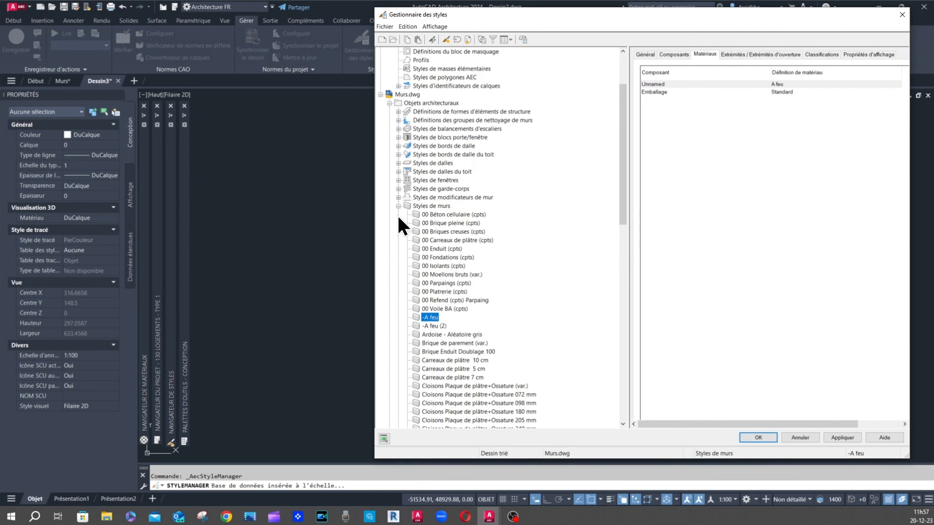
# Copy the -A feu wall style from Murs.dwg into the wall styles of Dessin3.dwg
pyautogui.click(408, 206)
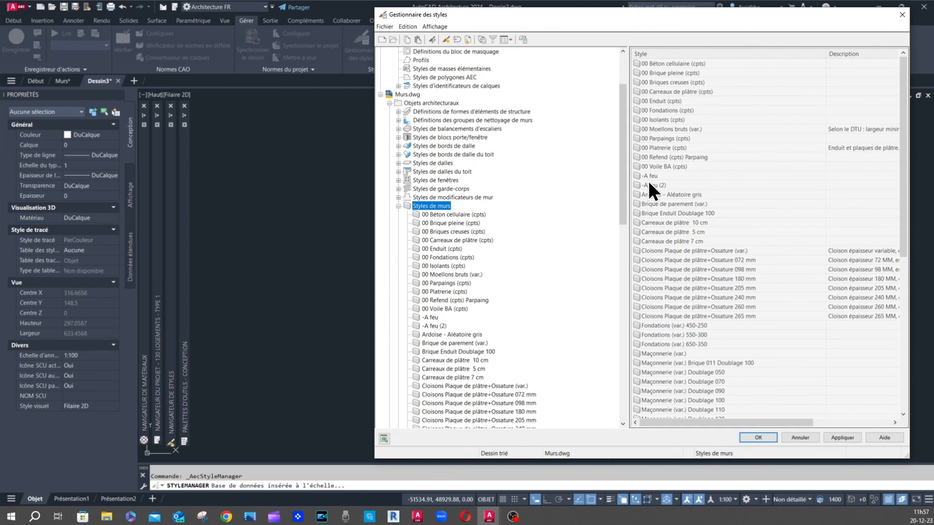
pyautogui.scroll(3, 432, 174)
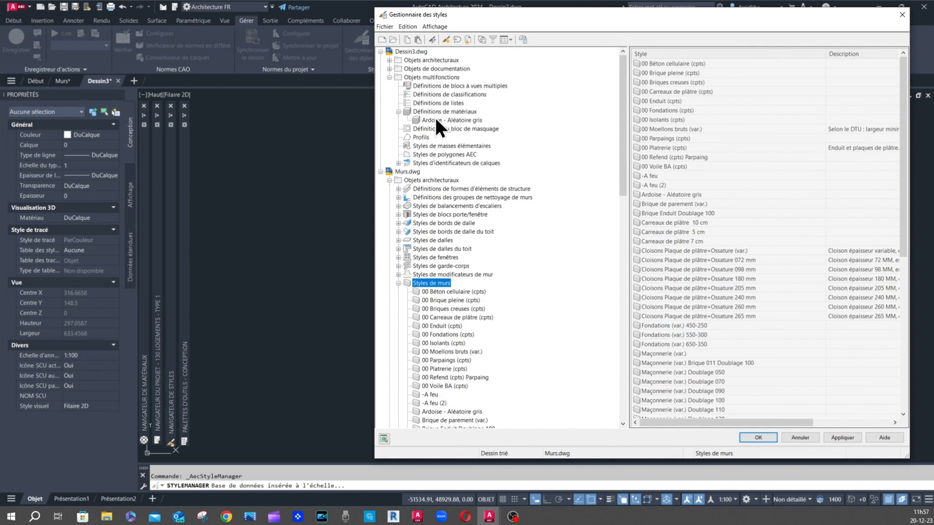
pyautogui.click(389, 77)
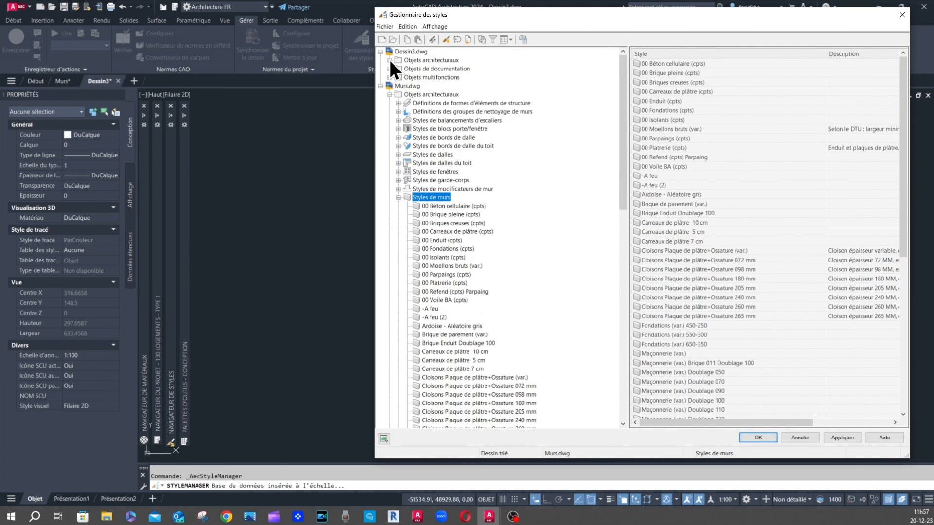
pyautogui.click(389, 60)
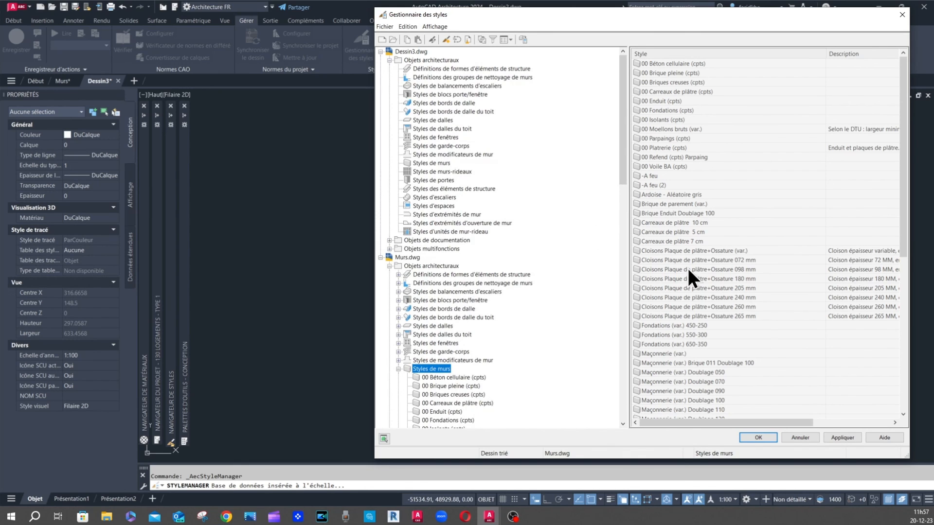
pyautogui.click(650, 176)
pyautogui.moveTo(638, 176); pyautogui.dragTo(445, 164)
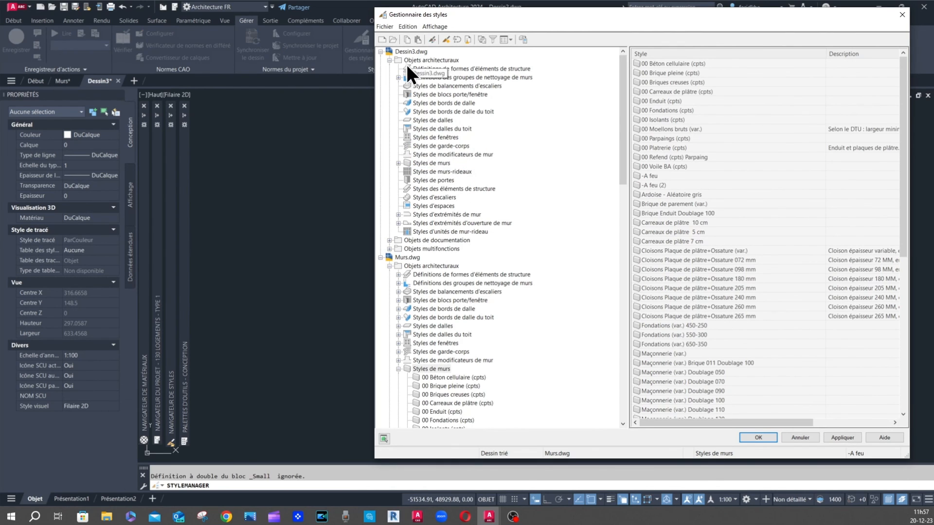
# Close the Style Manager, saving the style changes, and switch to the Murs drawing
pyautogui.click(904, 14)
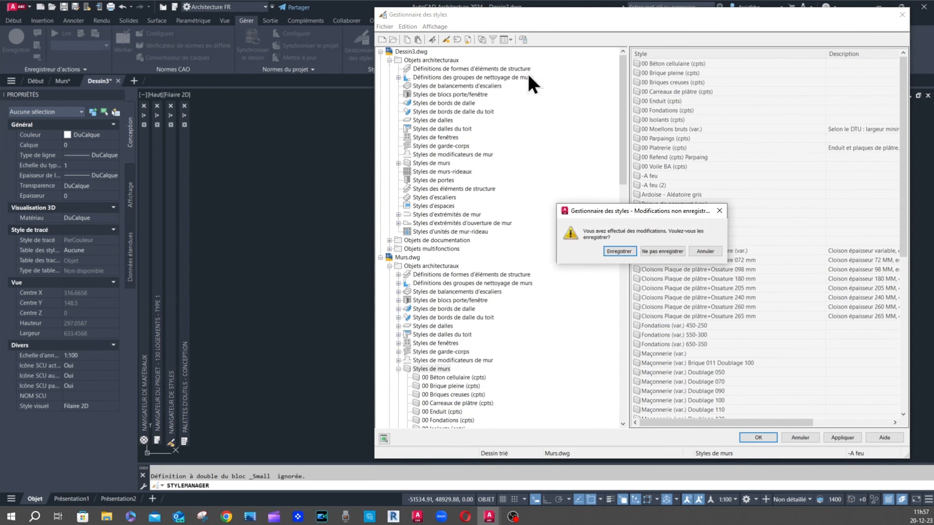
pyautogui.click(618, 251)
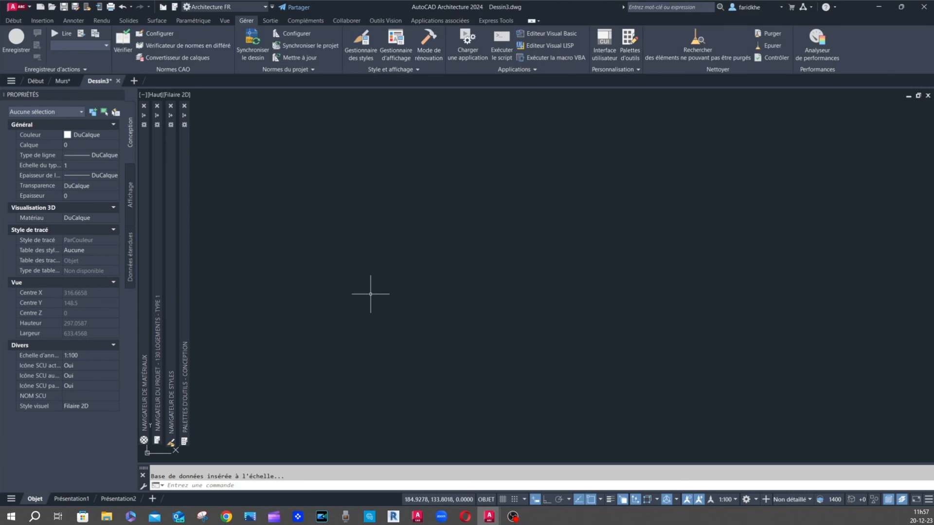
pyautogui.click(73, 83)
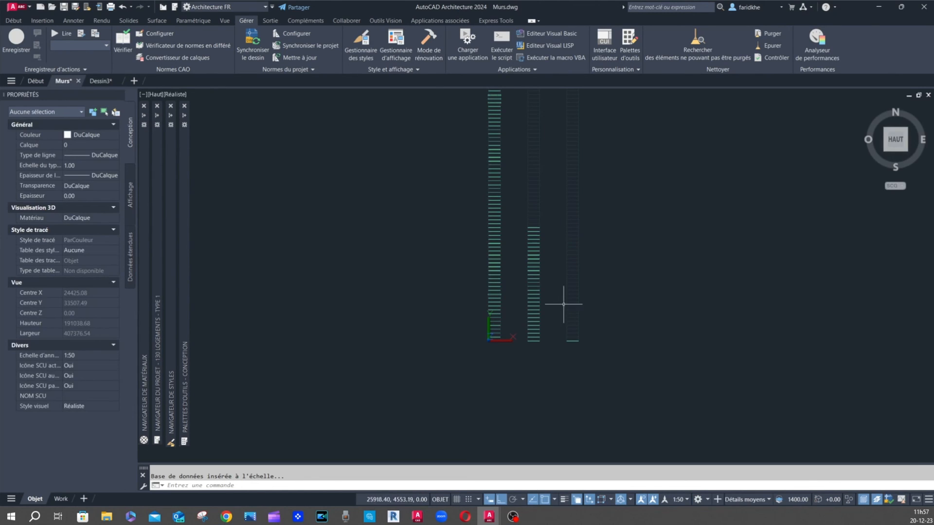